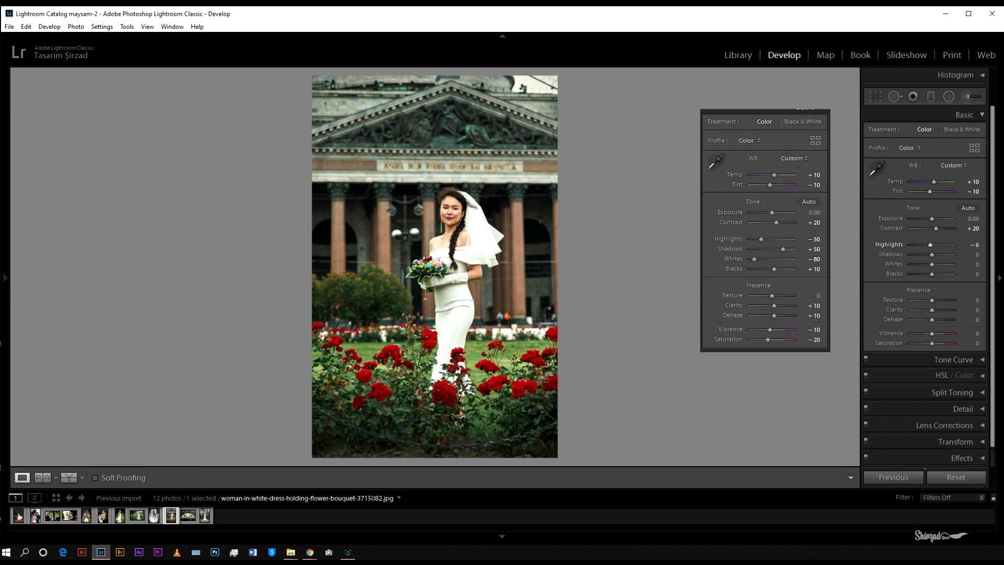
Set the photo's Highlights to −50, Shadows to +50, Whites to −80 and Blacks to +10.
left_click_drag(930, 245, 928, 245)
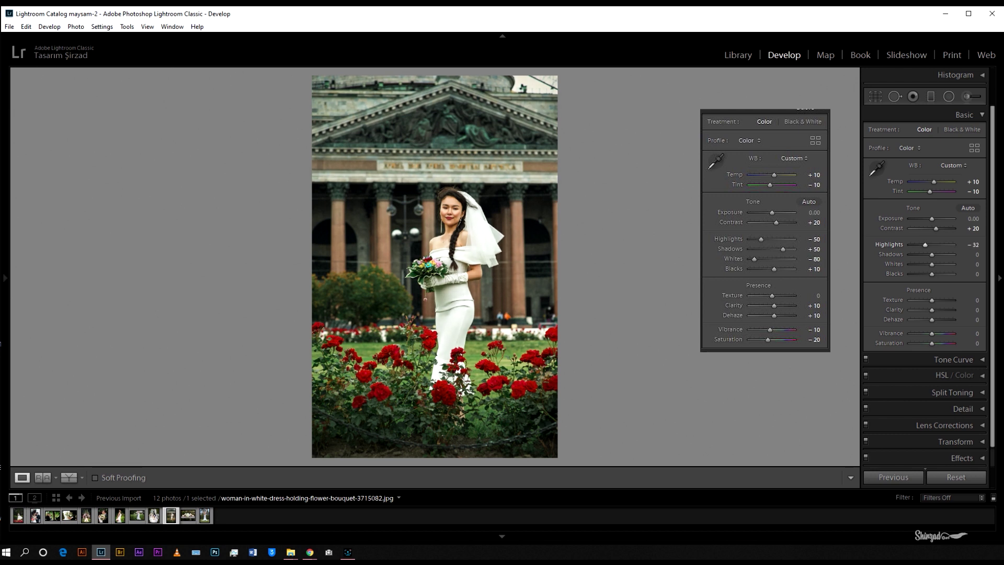
left_click_drag(923, 245, 966, 264)
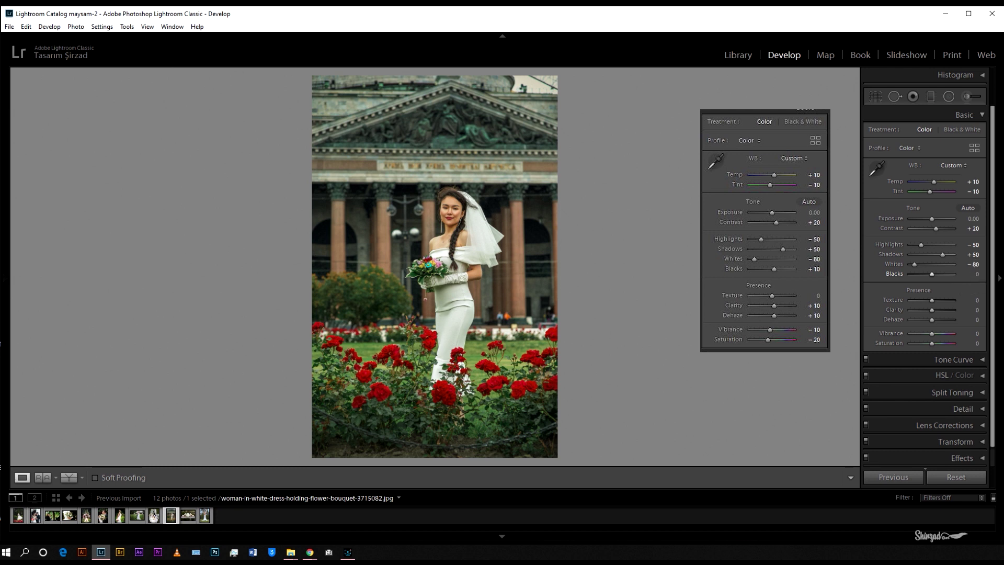
key("Up")
key("Up")
key("Up")
Set both Clarity and Dehaze of the photo to +10.
left_click(973, 308)
type("12")
key("Return")
left_click(967, 320)
type("11")
key("Return")
key("Down")
key("Down")
key("Up")
Reduce the photo's Vibrance to −10 and its Saturation to −20.
left_click(972, 335)
key("Down")
key("Down")
left_click(974, 343)
type("-12")
key("Return")
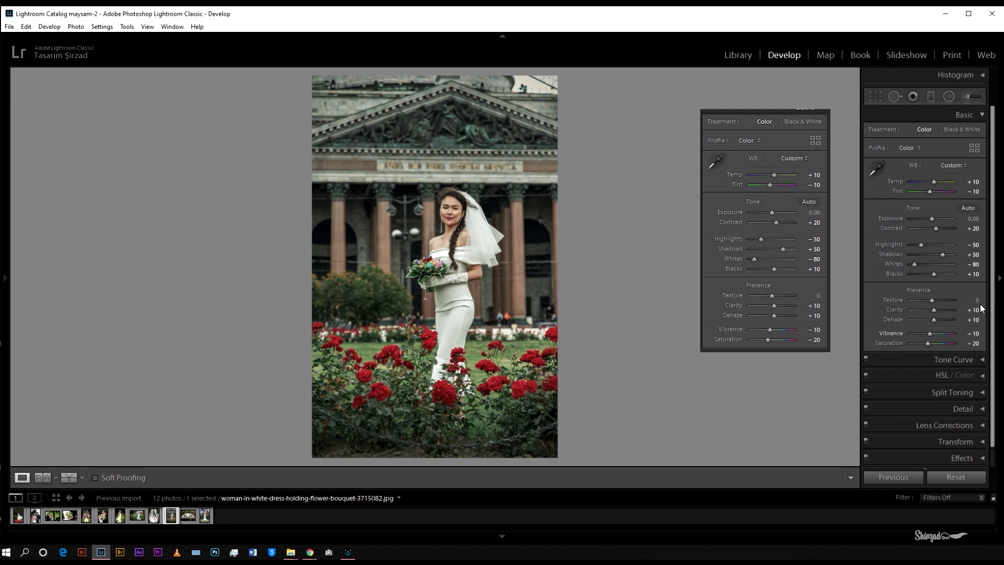
On the RGB tone curve, lower the white end point and raise a shadow point to about 25% input and output.
left_click(981, 116)
left_click(980, 130)
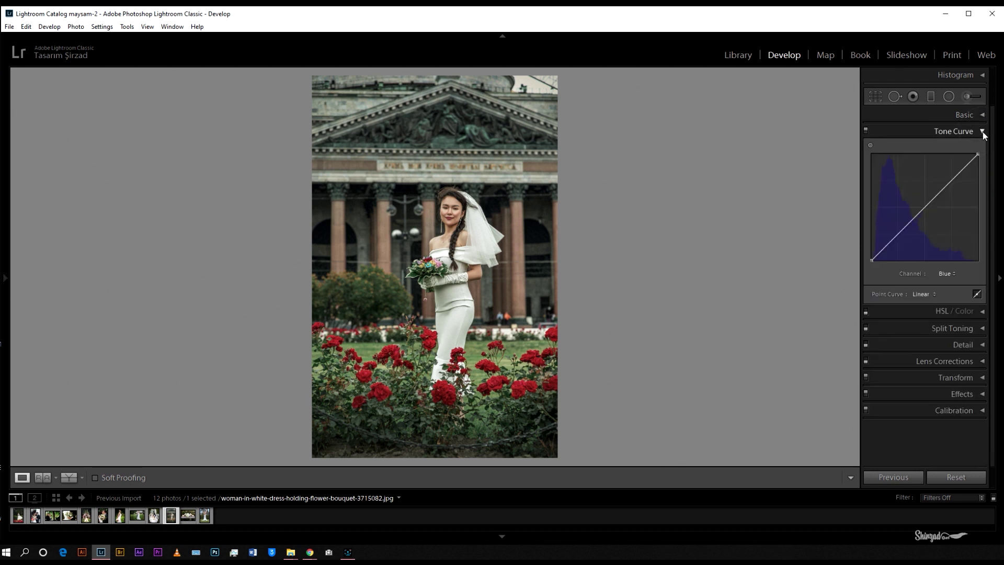
left_click(952, 274)
left_click(919, 286)
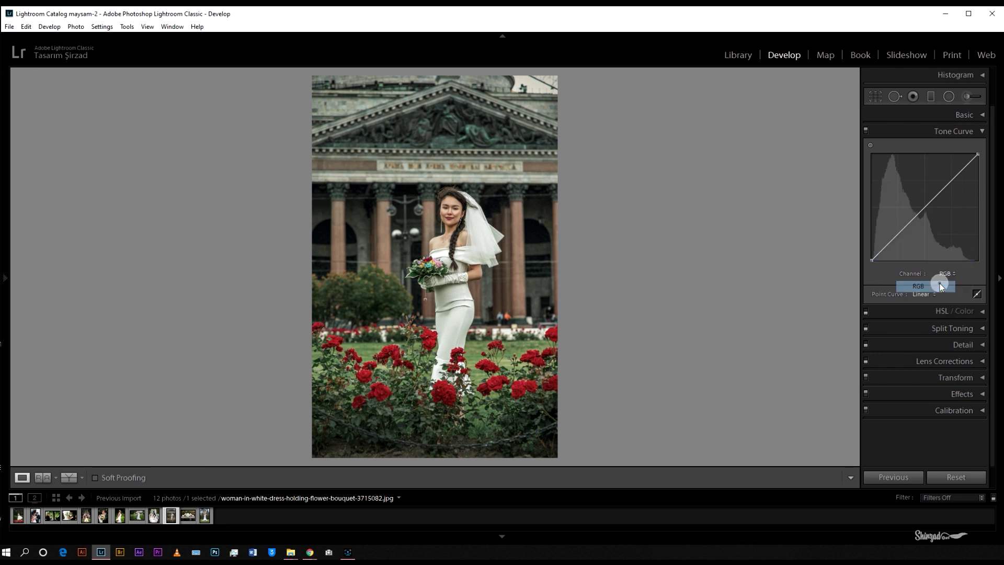
left_click_drag(976, 157, 981, 172)
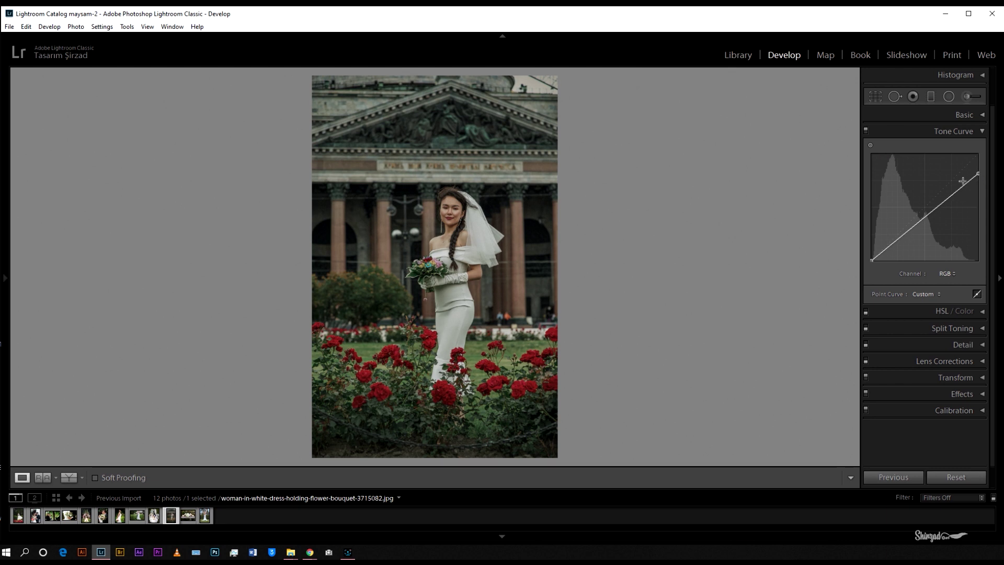
left_click(901, 239)
left_click_drag(901, 239, 899, 234)
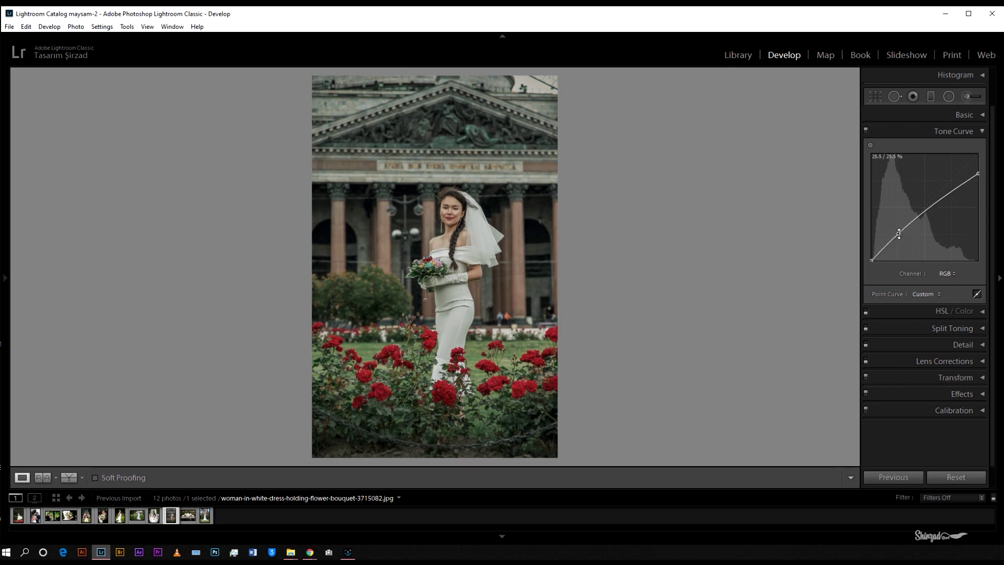
Shape the Red tone curve with a midpoint at 50.2 / 50.2% and a shadow point pulled down to about 19% / 10%.
left_click(952, 273)
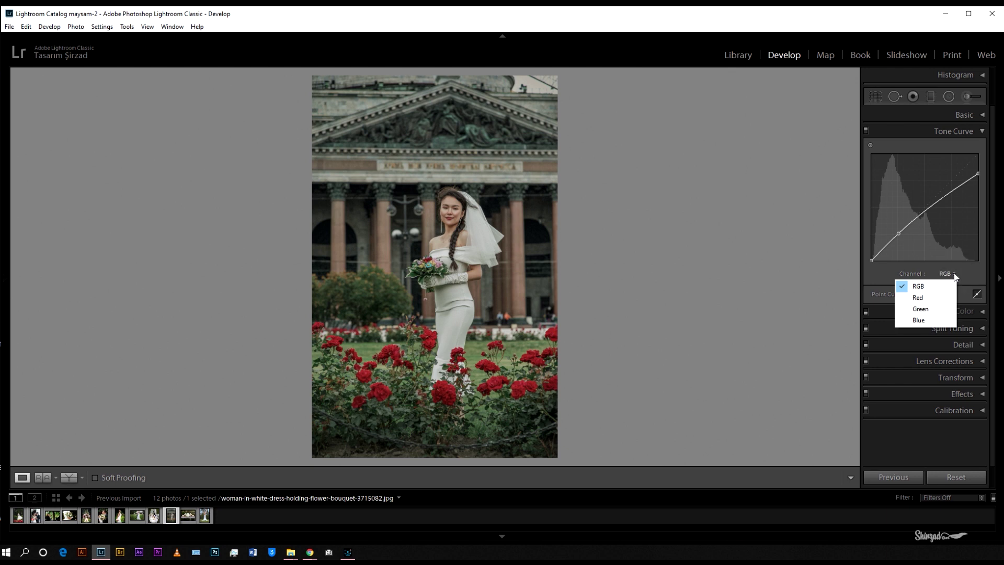
left_click(934, 297)
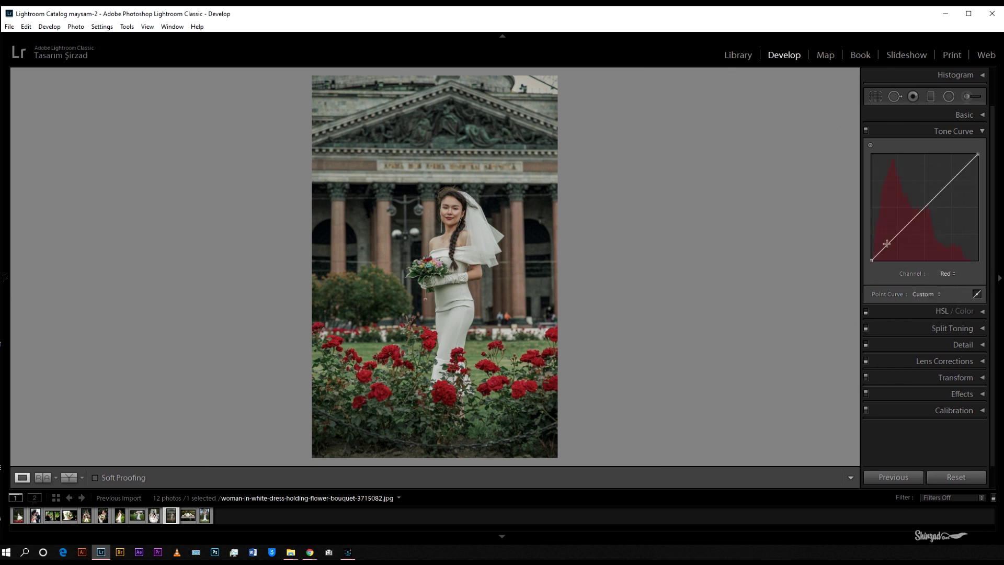
left_click_drag(887, 243, 891, 255)
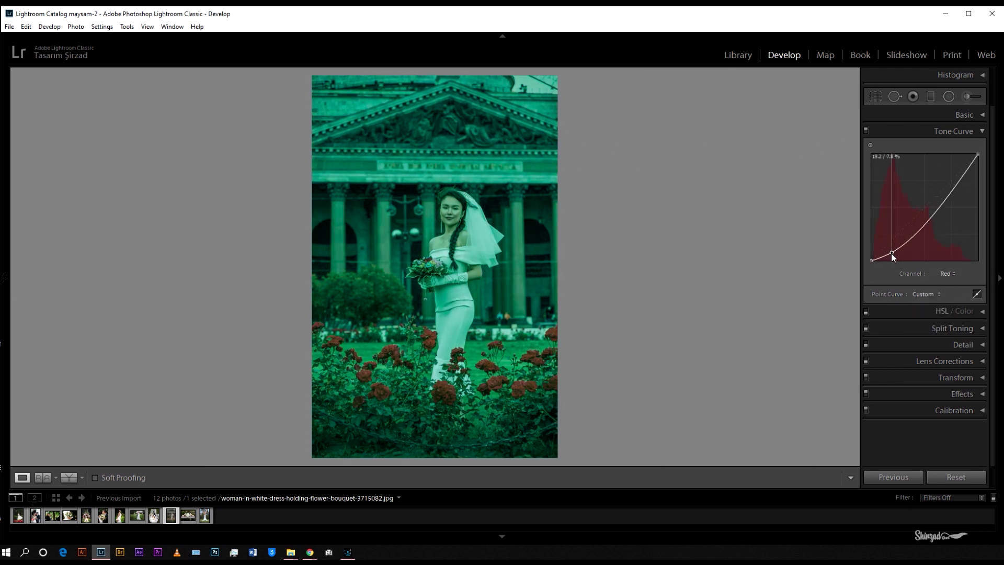
left_click_drag(931, 214, 924, 207)
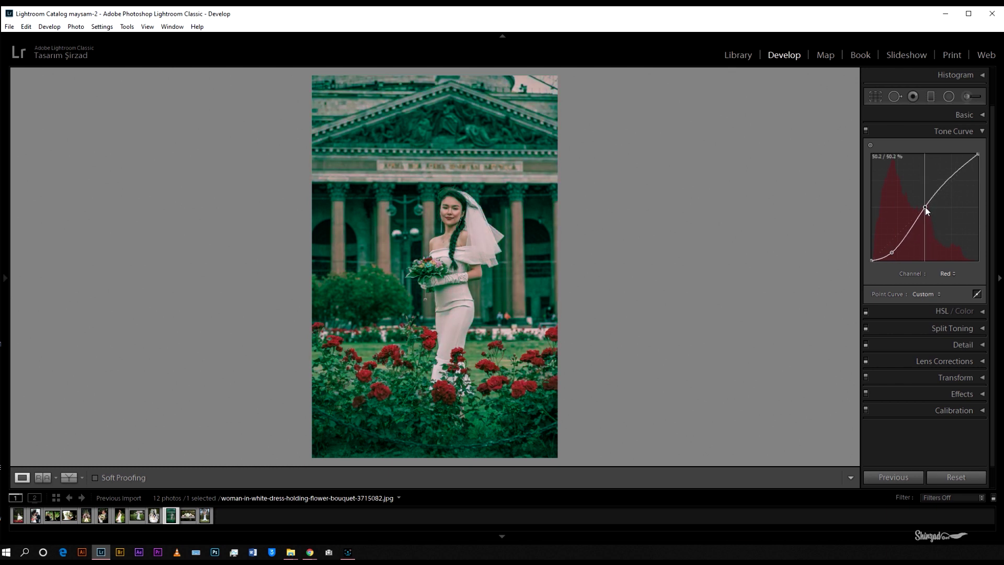
left_click_drag(892, 251, 891, 251)
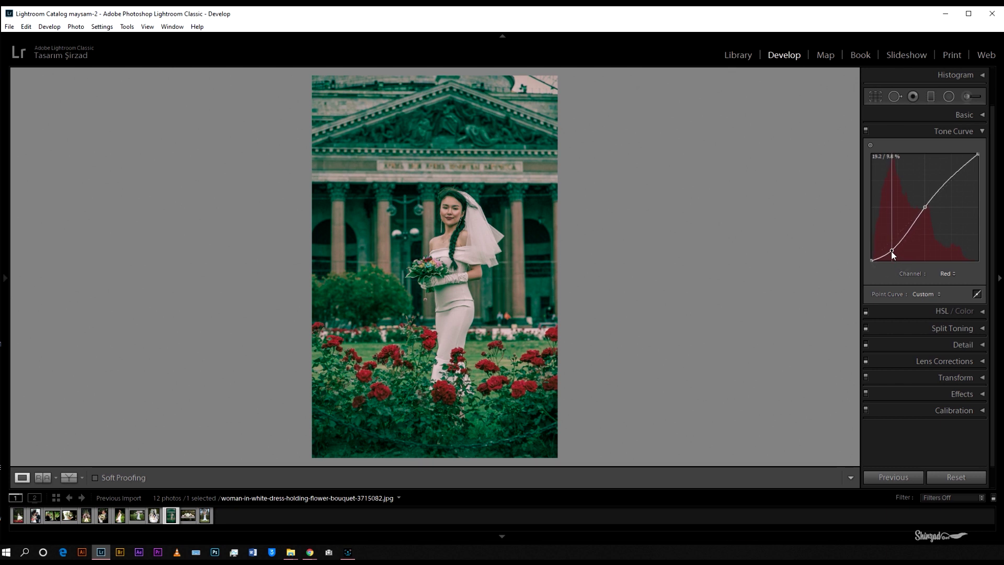
Shape the Green tone curve into an S with lowered deep-shadow and quarter-tone points and a midtone point near 50%.
left_click(945, 274)
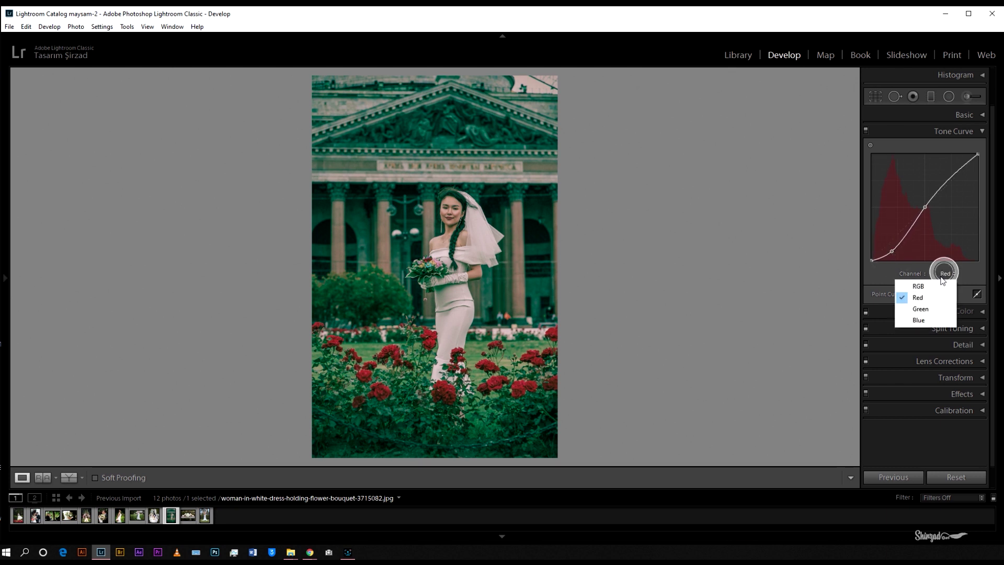
left_click(927, 307)
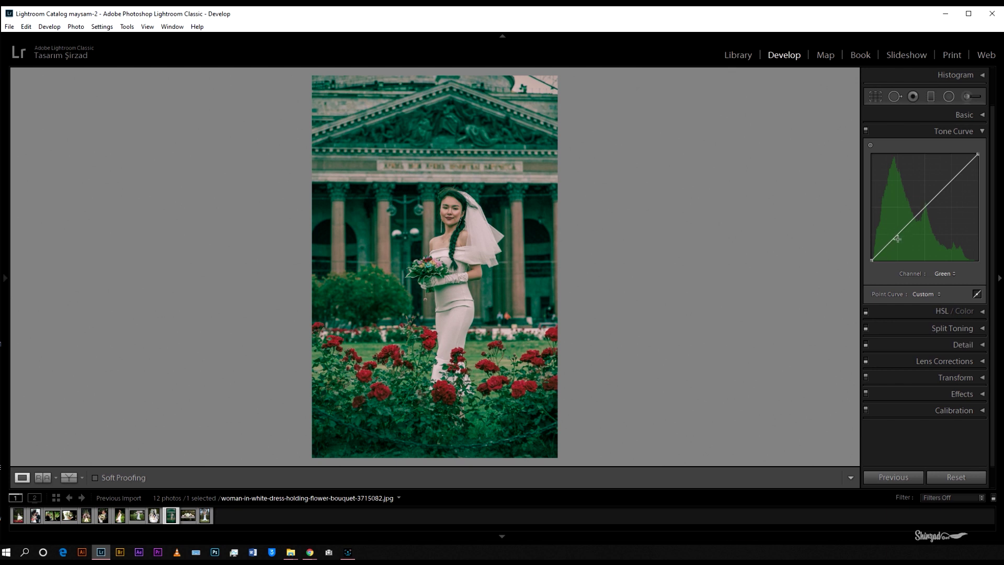
left_click_drag(889, 246, 924, 209)
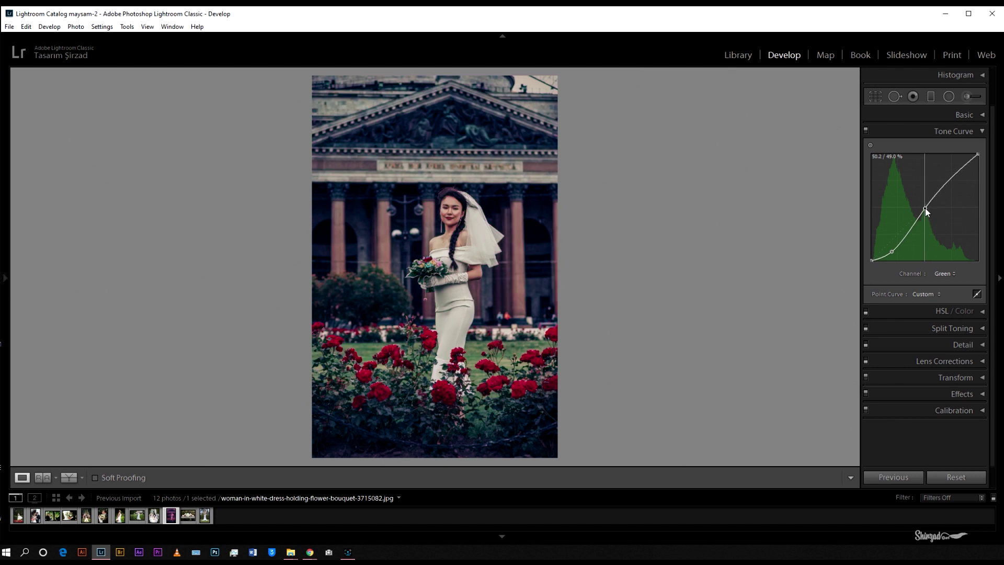
left_click(904, 240)
left_click_drag(904, 239, 904, 240)
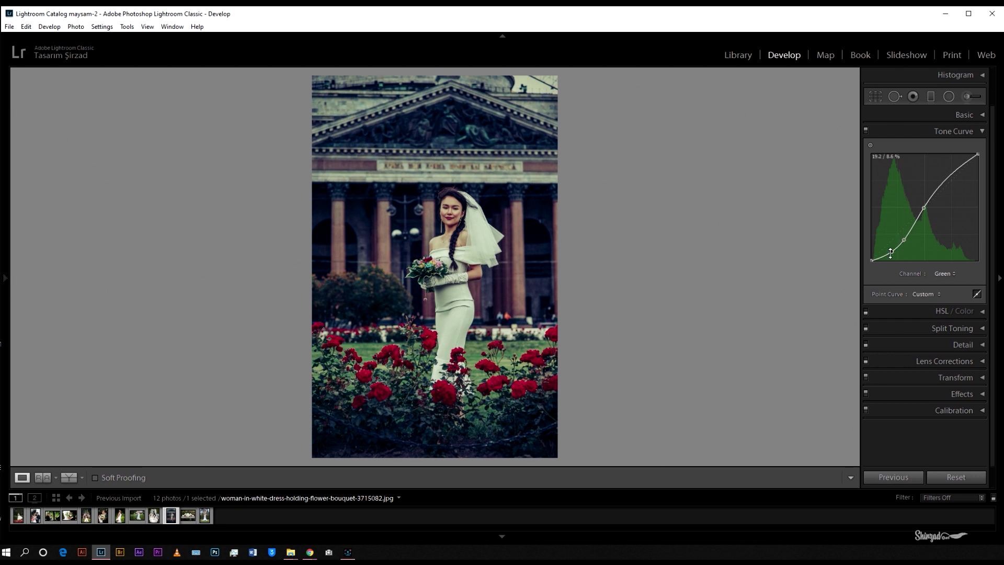
left_click(892, 252)
left_click_drag(891, 252, 906, 239)
Add shadow, quarter-tone and midtone points to the Blue tone curve, plus a highlight point at about 73% input.
left_click(950, 274)
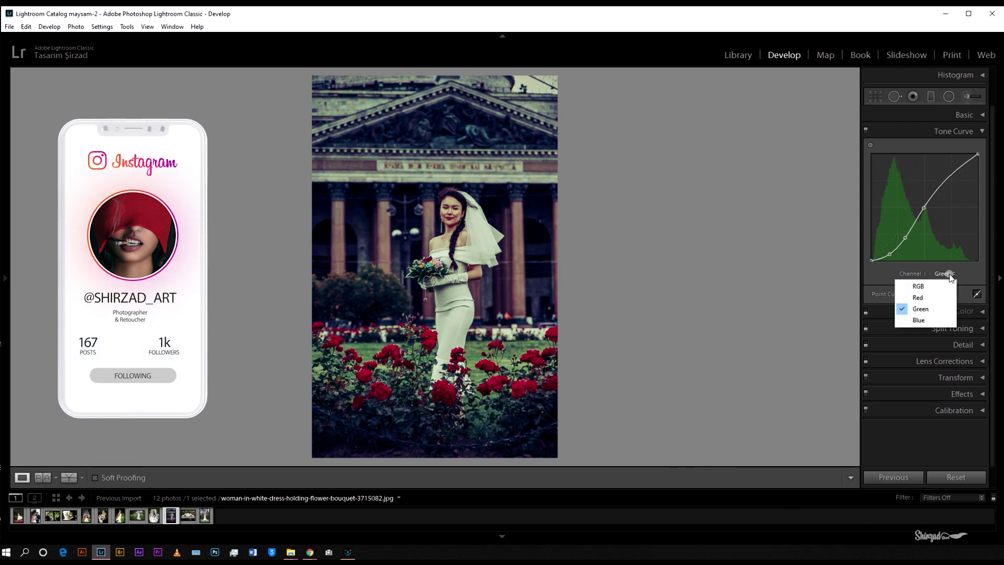
left_click(928, 320)
left_click(885, 251)
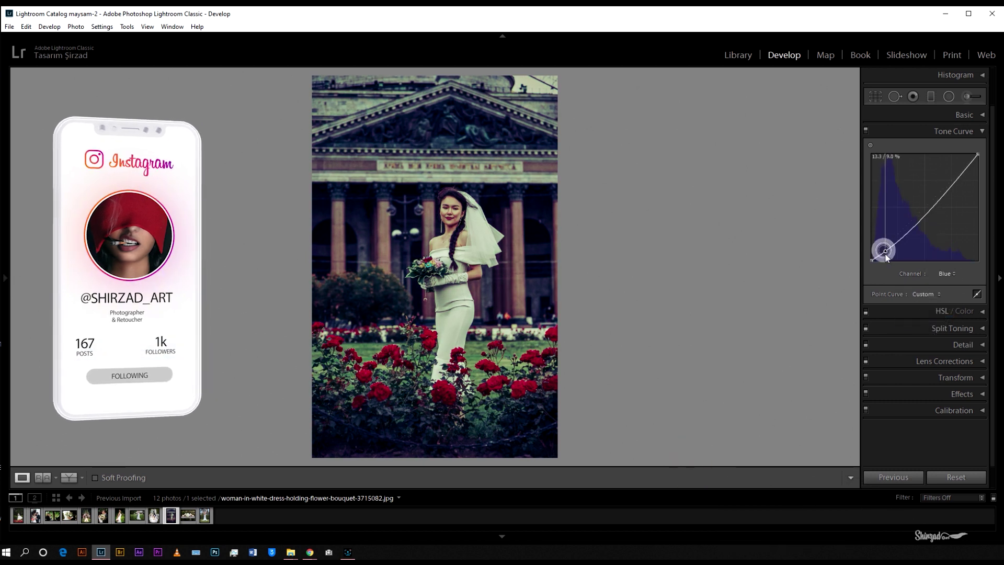
left_click_drag(886, 256, 926, 208)
left_click(911, 242)
left_click(920, 204)
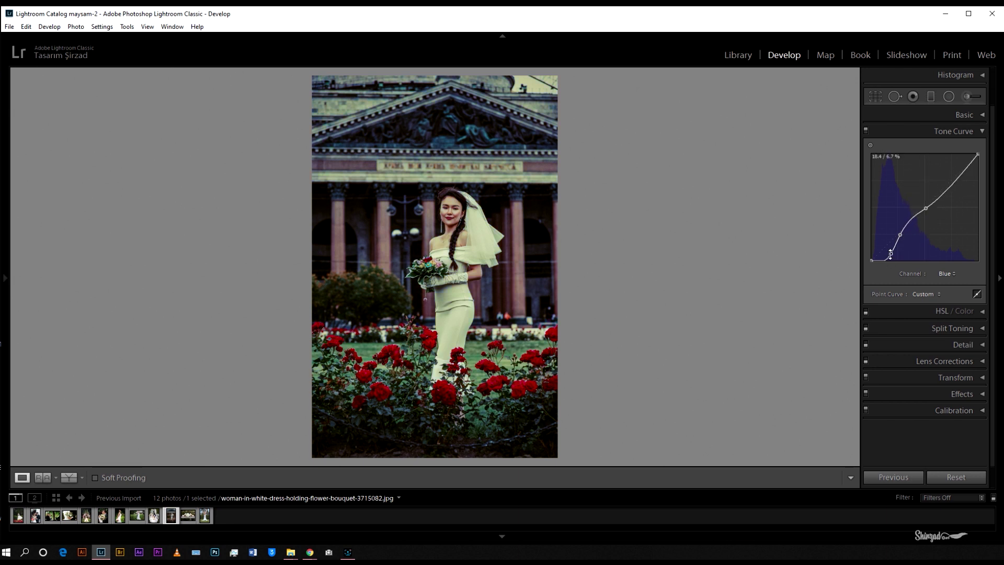
left_click_drag(890, 255, 899, 234)
left_click_drag(926, 208, 950, 180)
left_click(957, 184)
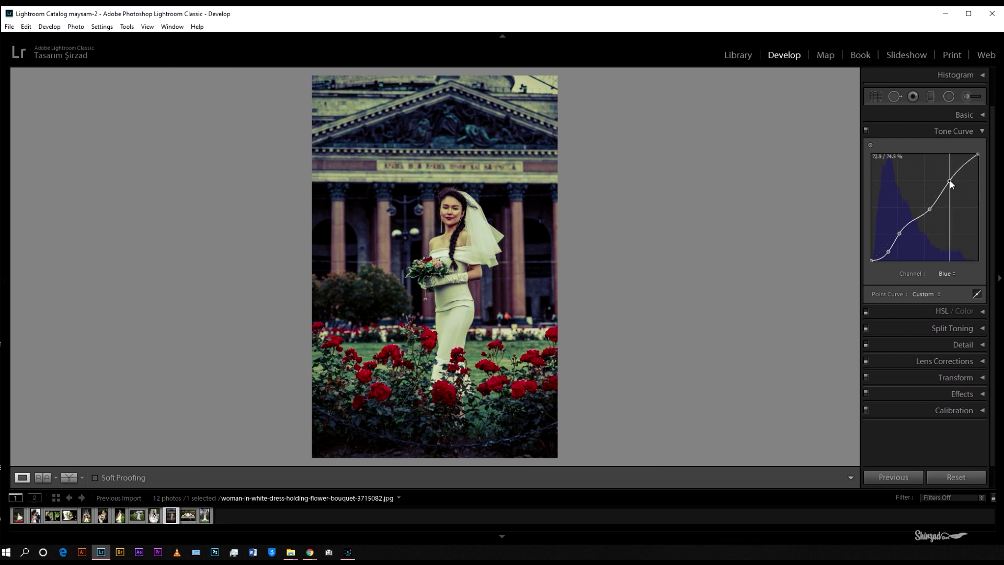
Smooth the Blue curve into an S by adjusting its midtone and shadow points and raising the highlight point to 72.9 / 76.1%.
left_click(929, 210)
left_click_drag(928, 209, 951, 181)
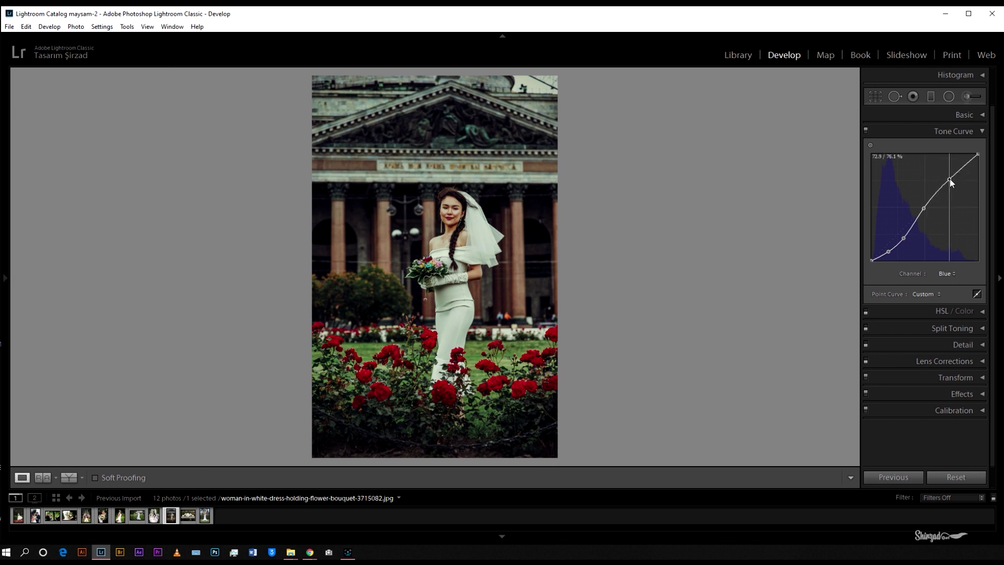
left_click(905, 239)
left_click_drag(905, 239, 888, 253)
left_click(889, 252)
In the HSL adjustments, set the Hue of both Red and Orange to −10.
left_click(983, 132)
left_click(982, 147)
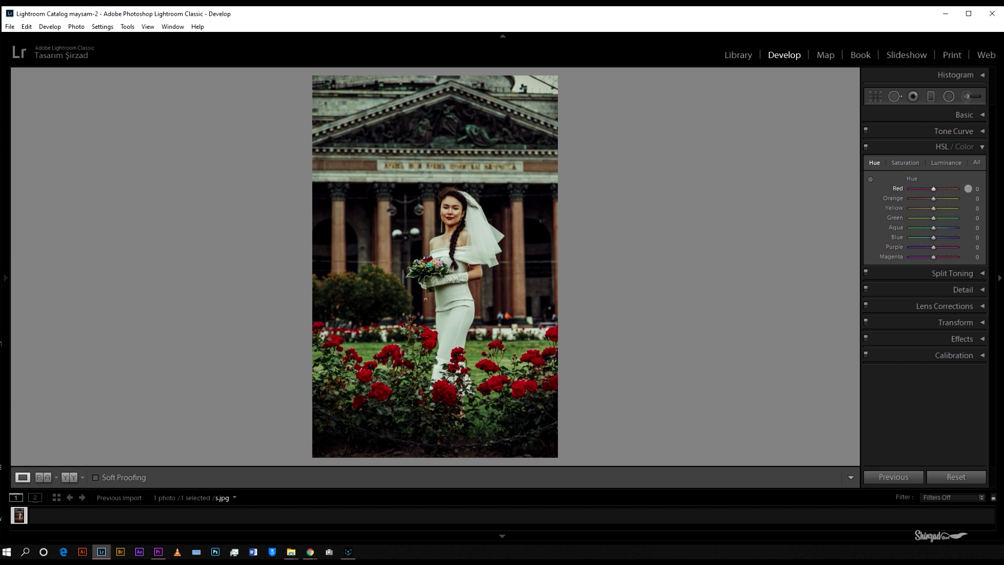
left_click(969, 188)
type("-10")
key("Return")
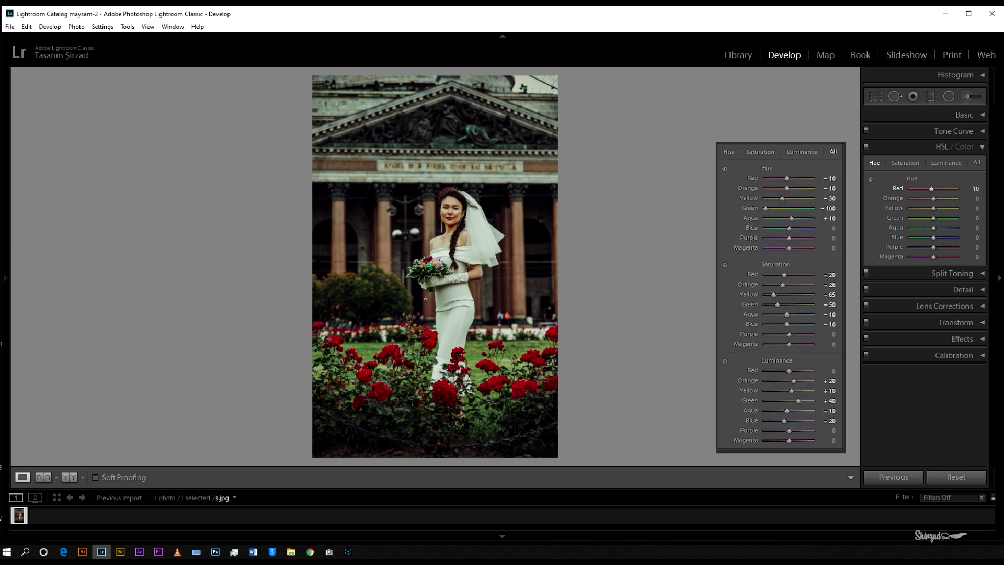
left_click(975, 199)
type("-10")
key("Return")
Set the Yellow hue to −30 and the Green hue to −100.
left_click(973, 208)
left_click_drag(974, 208, 971, 208)
left_click(972, 218)
type("-16")
key("Return")
key("Down")
key("Down")
key("Down")
key("Down")
key("Down")
key("Down")
key("Down")
key("Down")
key("Down")
key("Down")
key("Down")
key("Down")
key("Down")
key("Down")
key("Down")
key("Down")
key("Down")
key("Down")
key("Down")
key("Down")
key("Down")
key("Down")
key("Down")
key("Down")
key("Down")
key("Down")
key("Down")
key("Down")
key("Down")
key("Down")
key("Down")
key("Down")
key("Down")
key("Down")
key("Down")
key("Down")
key("Down")
key("Down")
key("Down")
key("Down")
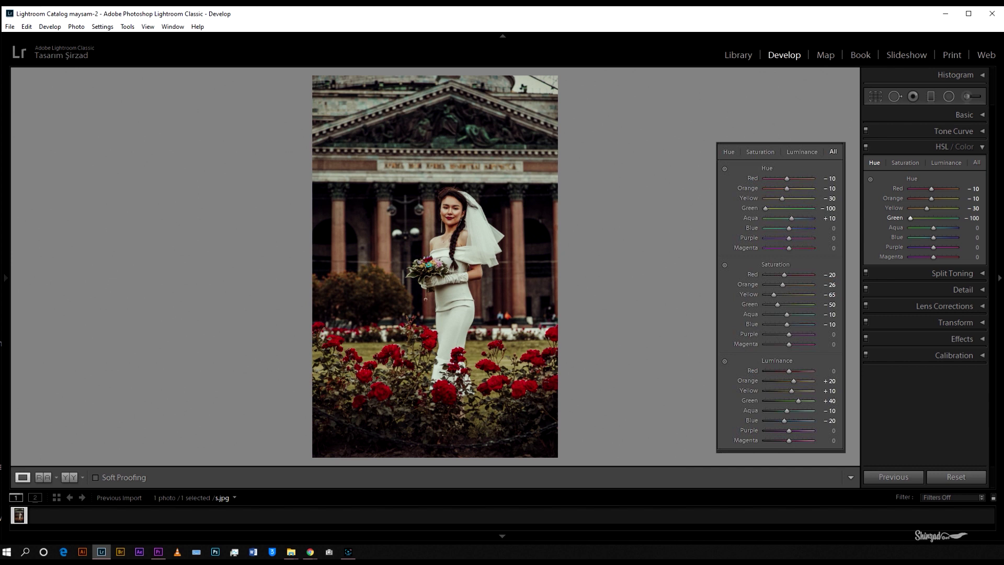
Set the Aqua hue to +10.
left_click(973, 226)
type("10")
key("Return")
Reduce the HSL Saturation of Red to −30 and of Orange to −26.
left_click(903, 165)
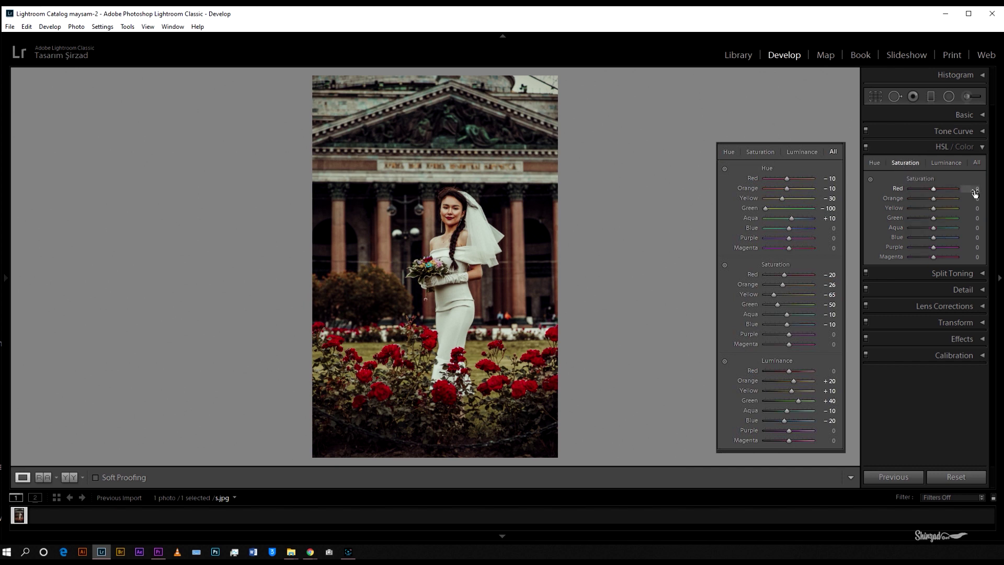
left_click(974, 190)
type("-14")
key("Return")
left_click(974, 198)
type("-22")
key("Return")
Lower the HSL Saturation of Yellow to −65.
left_click(977, 208)
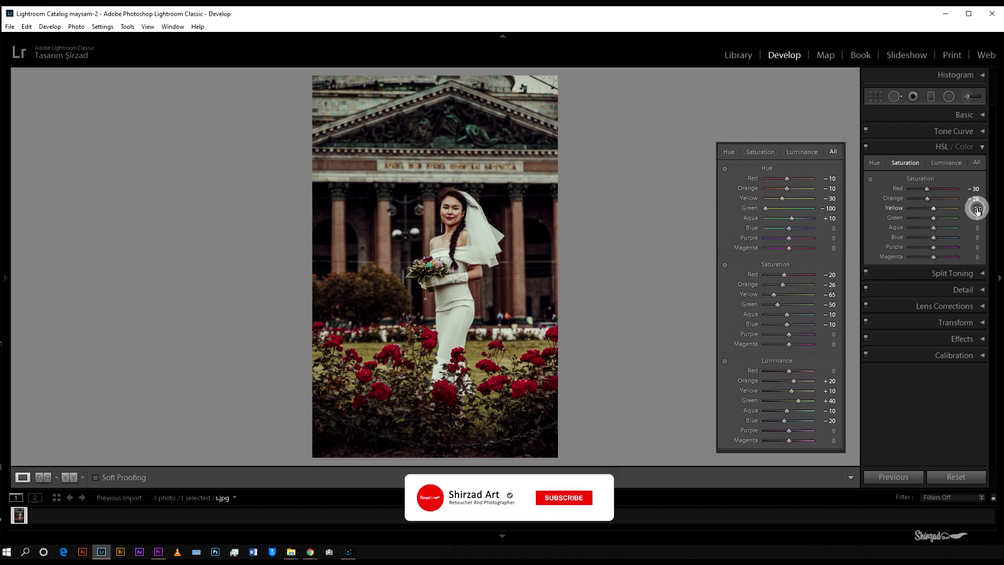
type("-28")
key("Return")
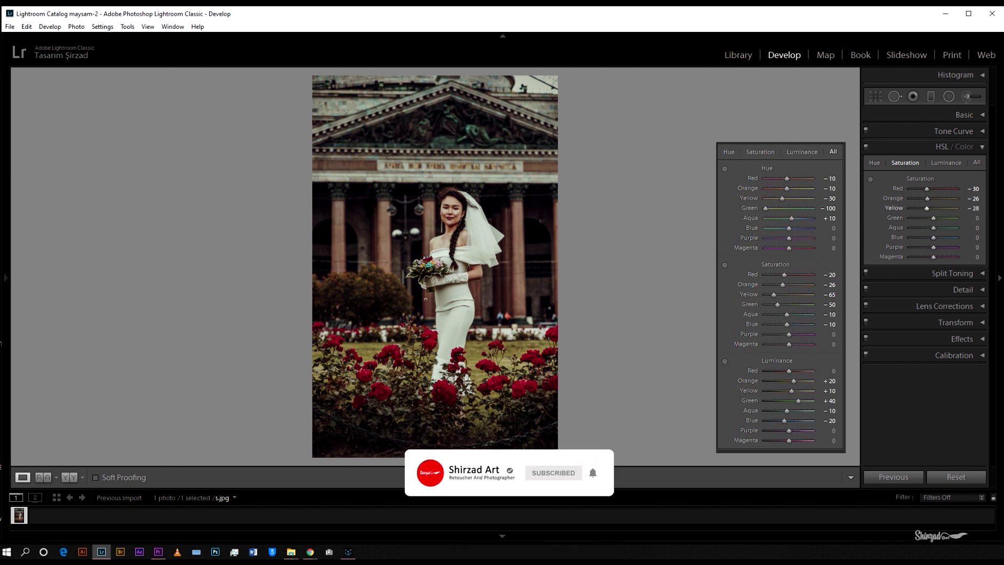
type("-53")
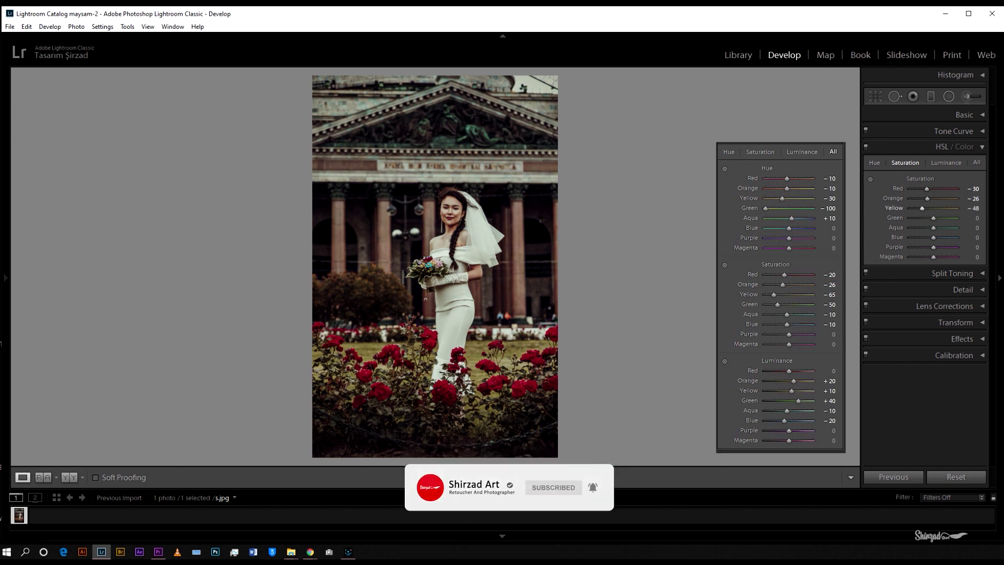
key("Return")
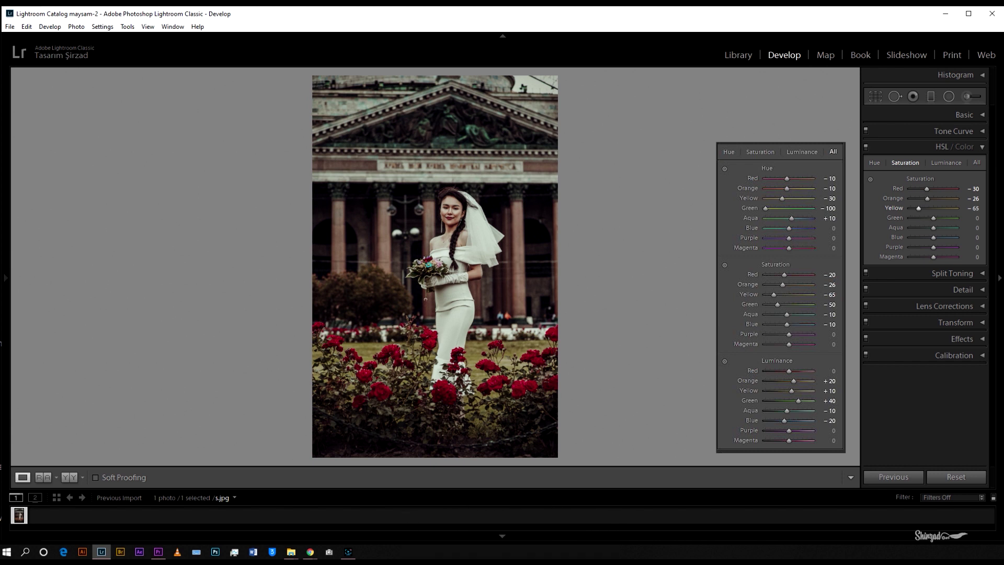
Reduce the HSL Saturation of Green to −50 and of Aqua to about −14.
left_click(976, 217)
type("-27")
key("Return")
left_click(972, 227)
type("-16")
key("Return")
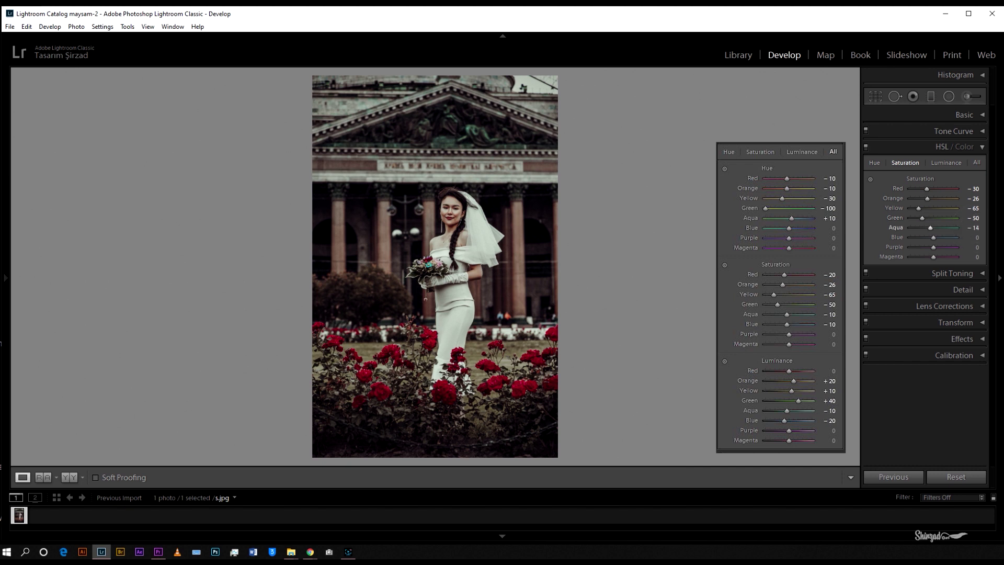
Lower the HSL Saturation of Blue slightly.
left_click(974, 237)
type("-7")
key("Return")
left_click_drag(931, 237, 932, 237)
Set the HSL Luminance of Orange to −16 and of Yellow to −10.
left_click(952, 164)
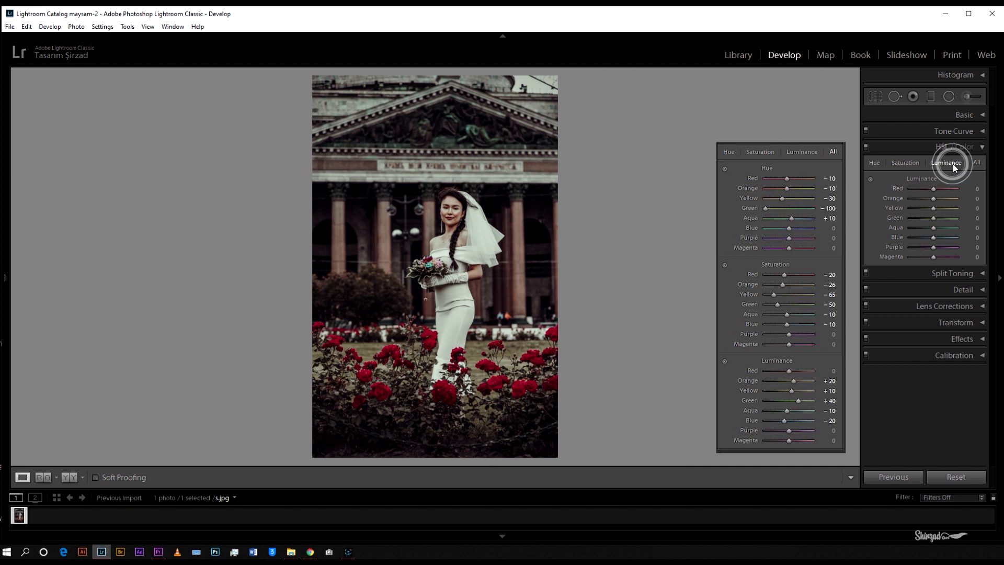
left_click(972, 189)
left_click(972, 199)
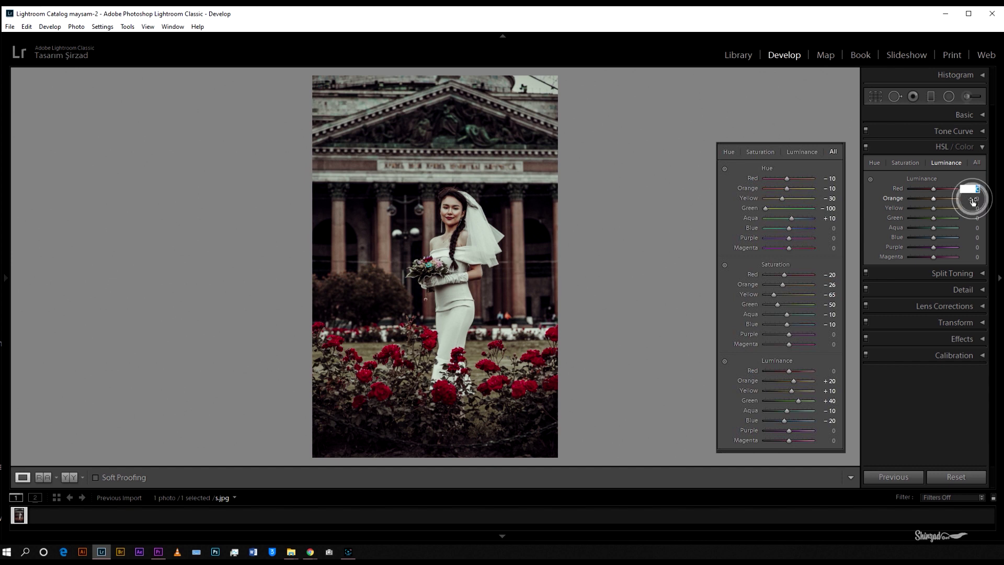
left_click_drag(972, 201, 968, 201)
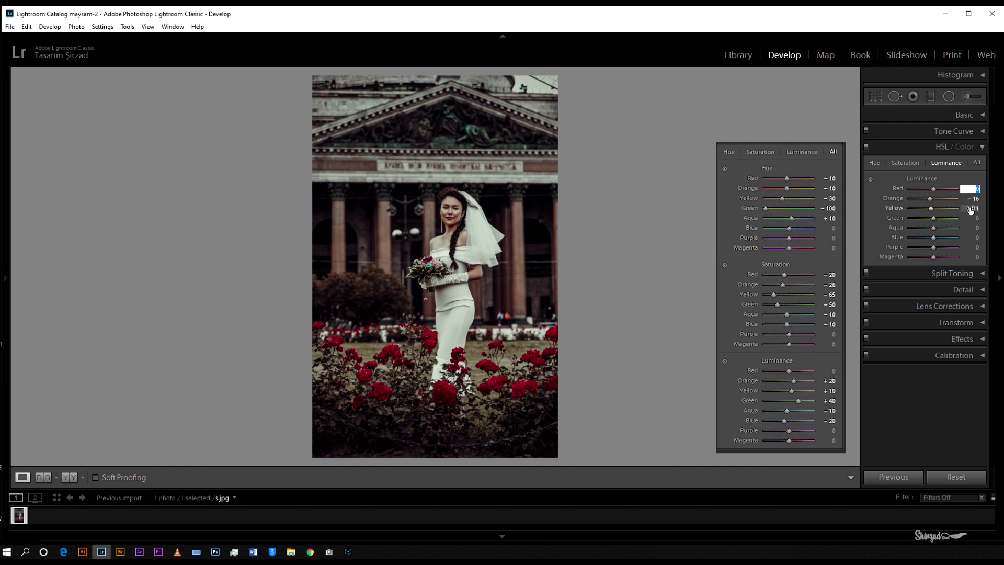
left_click_drag(971, 208, 970, 209)
Set the Luminance of Green to −50 and Aqua to −10, darken Blue, and collapse the HSL adjustments.
left_click_drag(974, 217, 952, 218)
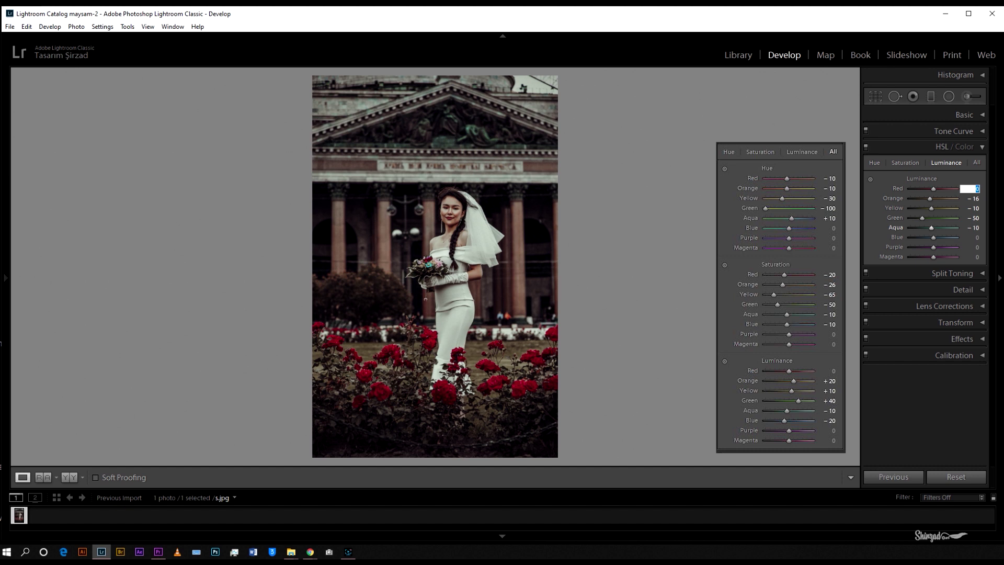
left_click_drag(974, 236, 964, 236)
left_click_drag(964, 237, 965, 237)
left_click(981, 149)
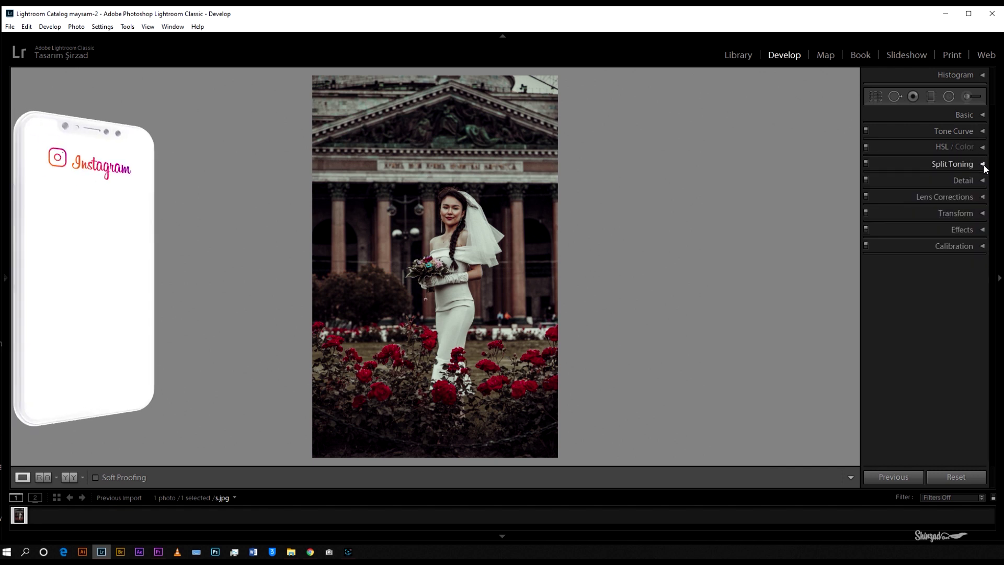
Set the Split Toning Highlights Hue to 62 and Saturation to 10.
left_click(983, 164)
left_click_drag(973, 190, 1003, 190)
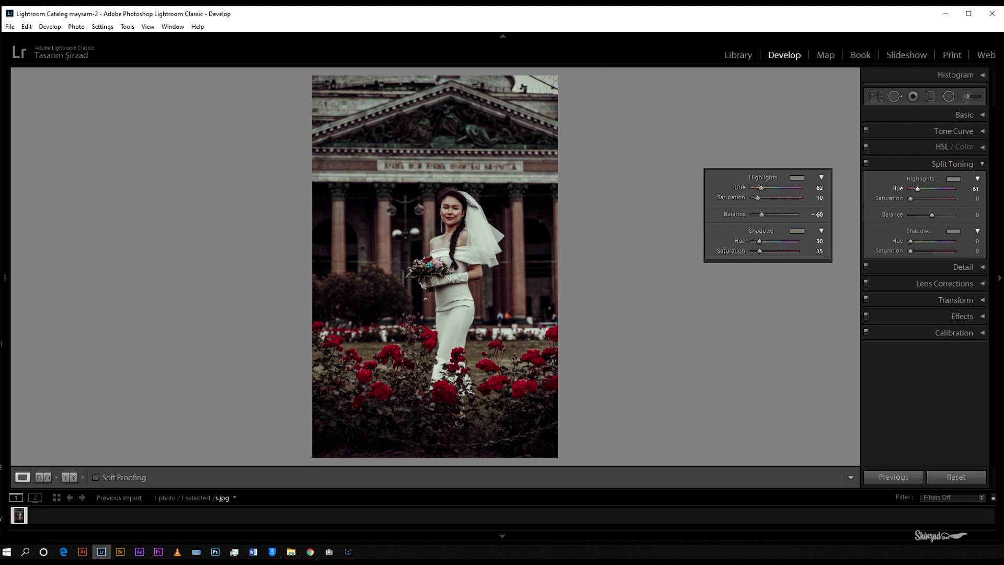
left_click_drag(969, 199, 976, 200)
Set the Split Toning Shadows Hue to 50 and Saturation to 15, with Balance at −60, and collapse the section.
left_click_drag(975, 241, 996, 240)
left_click(970, 251)
type("12")
key("Return")
left_click(975, 215)
type("-11")
key("Return")
left_click(982, 165)
Set Sharpening Amount to 13 and Masking to 82, and Noise Reduction Luminance to 12 and Contrast to 27, then collapse the Detail section.
left_click(983, 180)
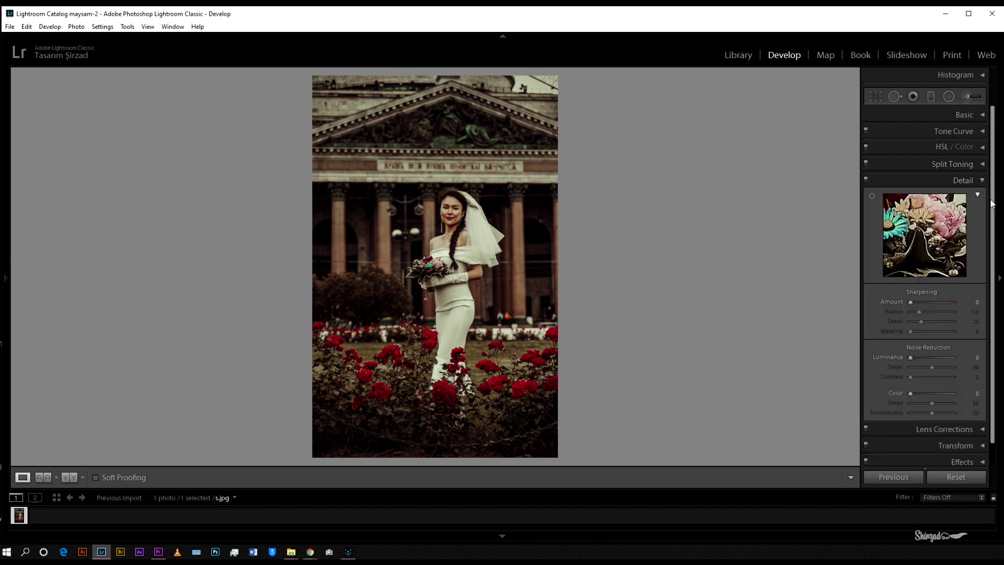
left_click_drag(911, 302, 920, 380)
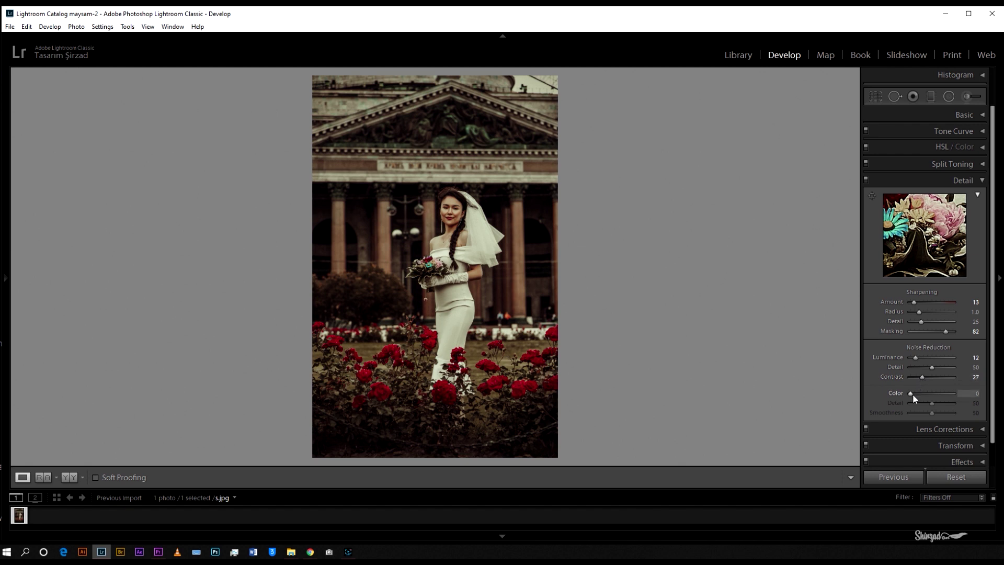
left_click(978, 195)
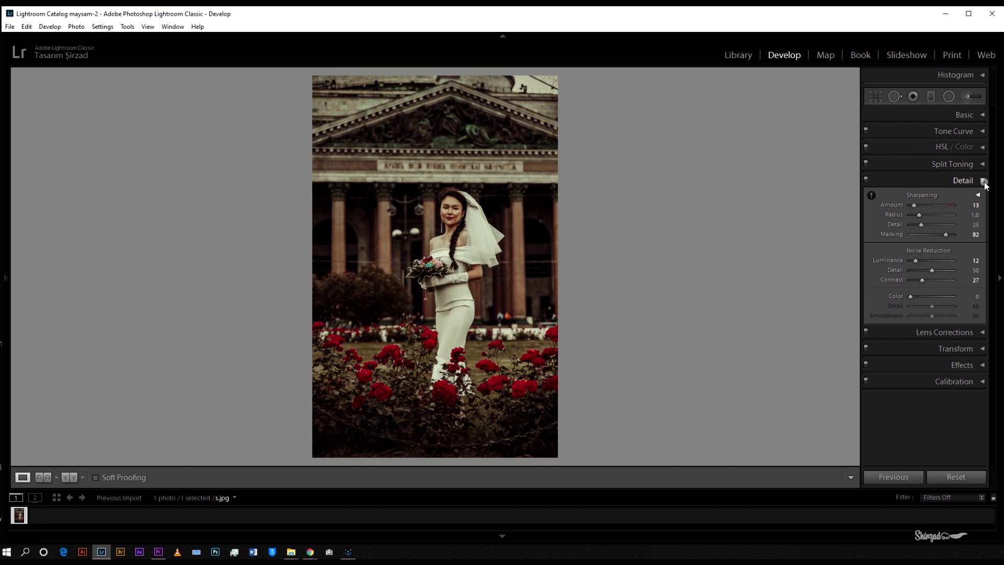
left_click(984, 182)
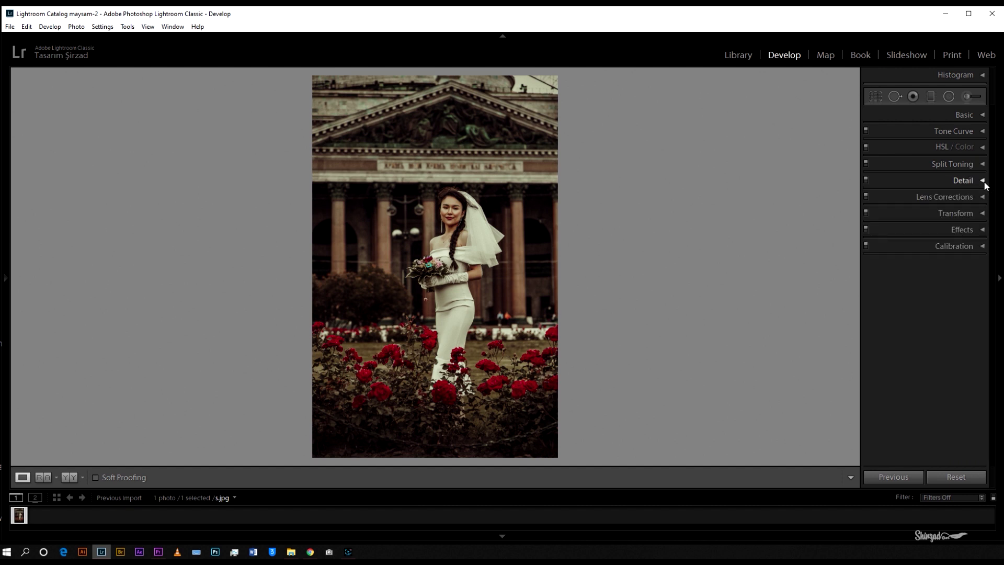
Add a Post-Crop Vignette with Amount −10 and Feather 88, and collapse the Effects section.
left_click(985, 233)
left_click_drag(931, 267, 949, 299)
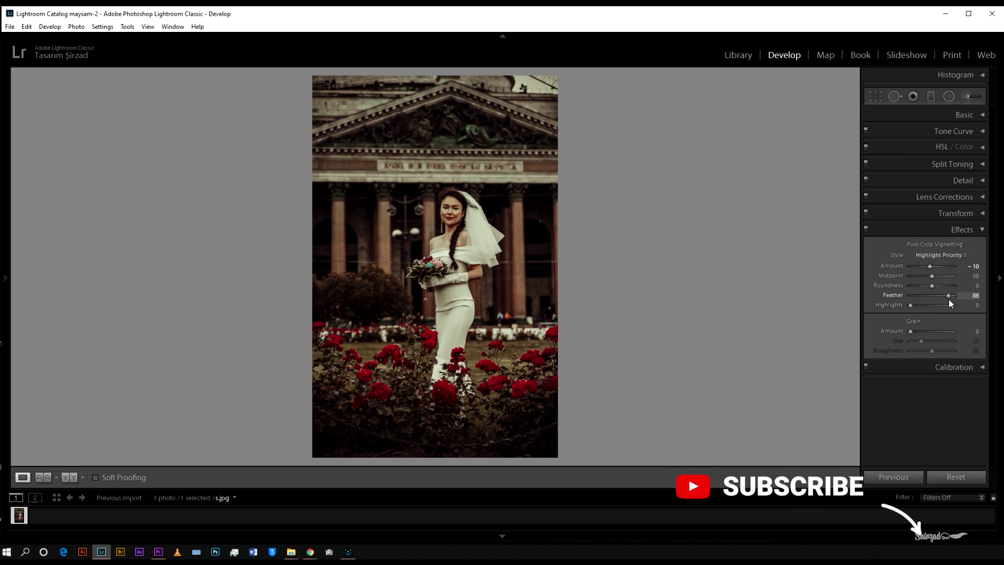
left_click(982, 230)
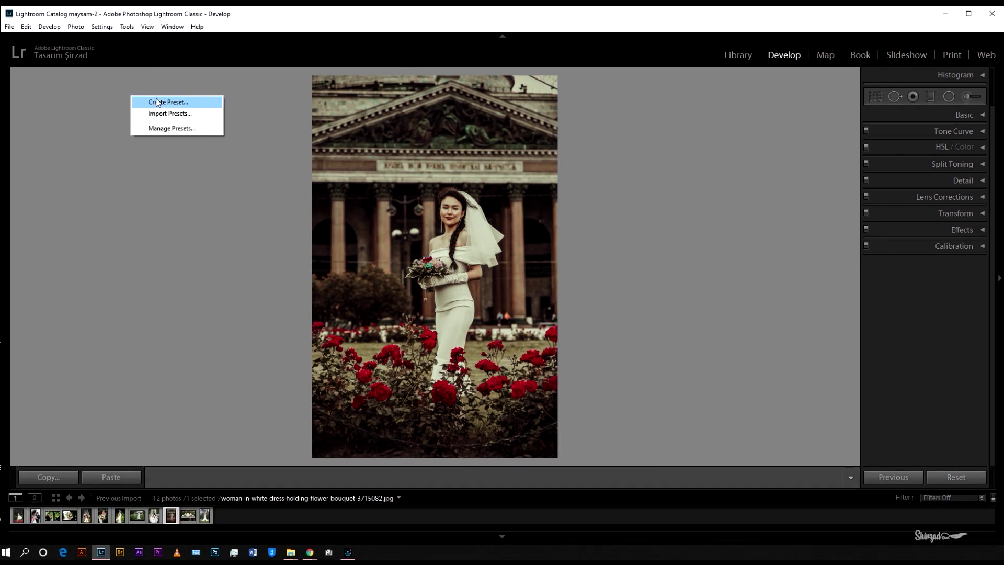
Save the grading as a develop preset named "moody wedding" in a new preset group named "werdding".
left_click(158, 101)
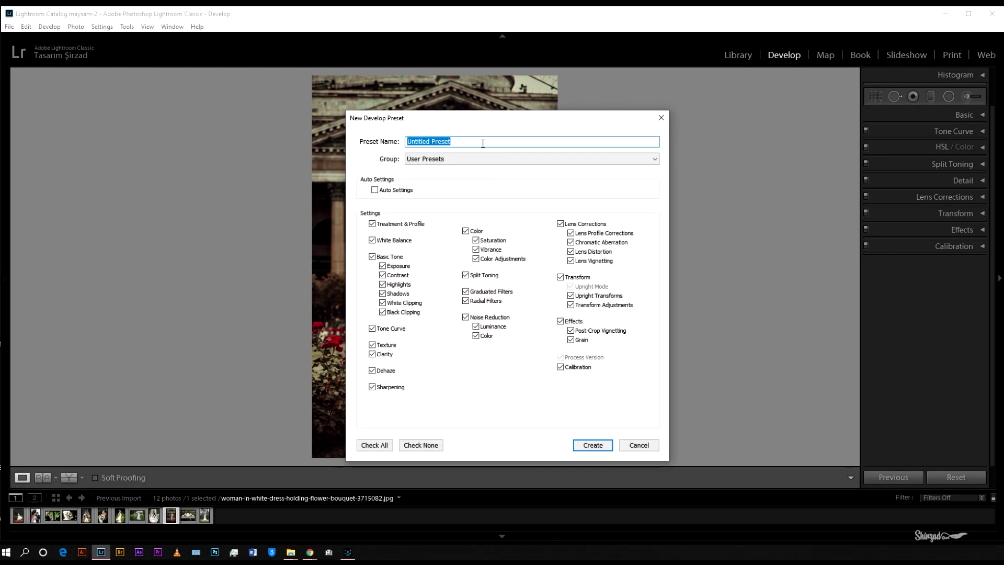
type("moody wedding")
left_click(472, 157)
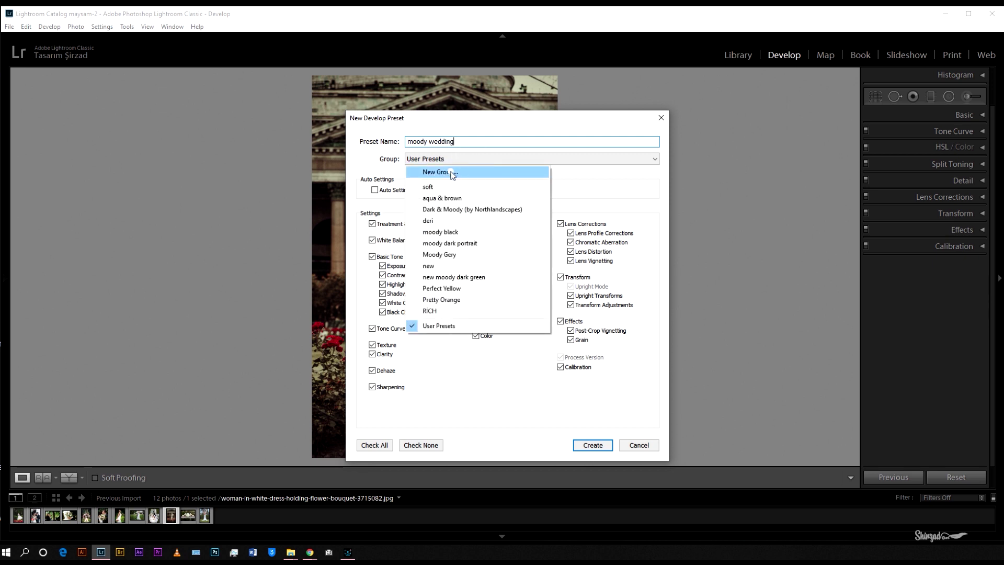
left_click(450, 168)
type("er")
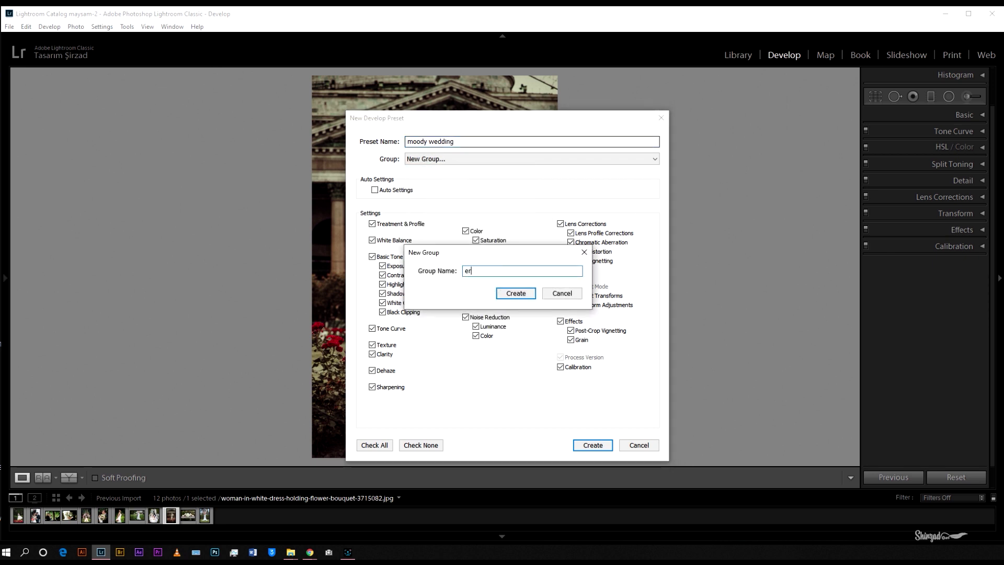
type("dding")
left_click(466, 271)
type("w")
left_click(515, 293)
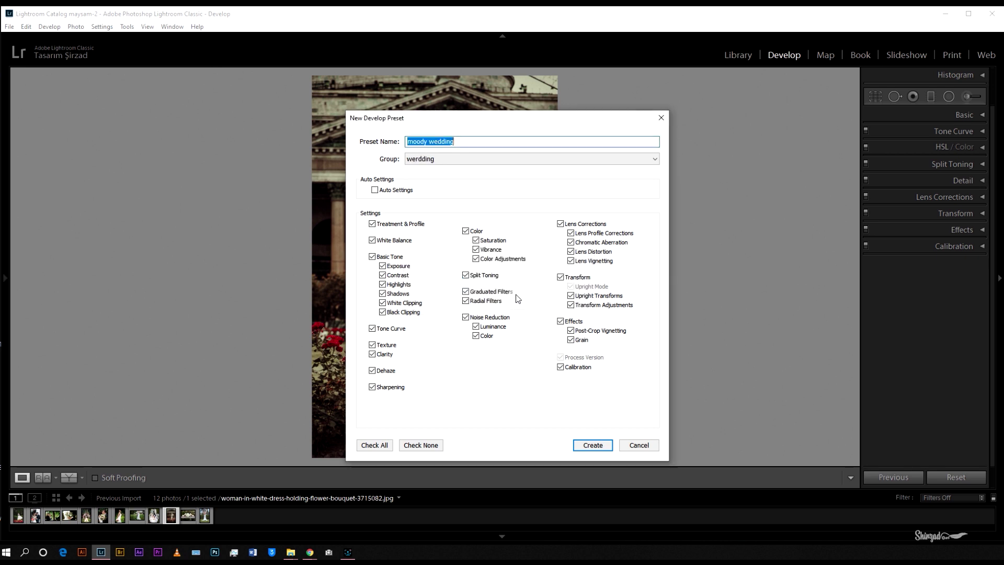
left_click(600, 445)
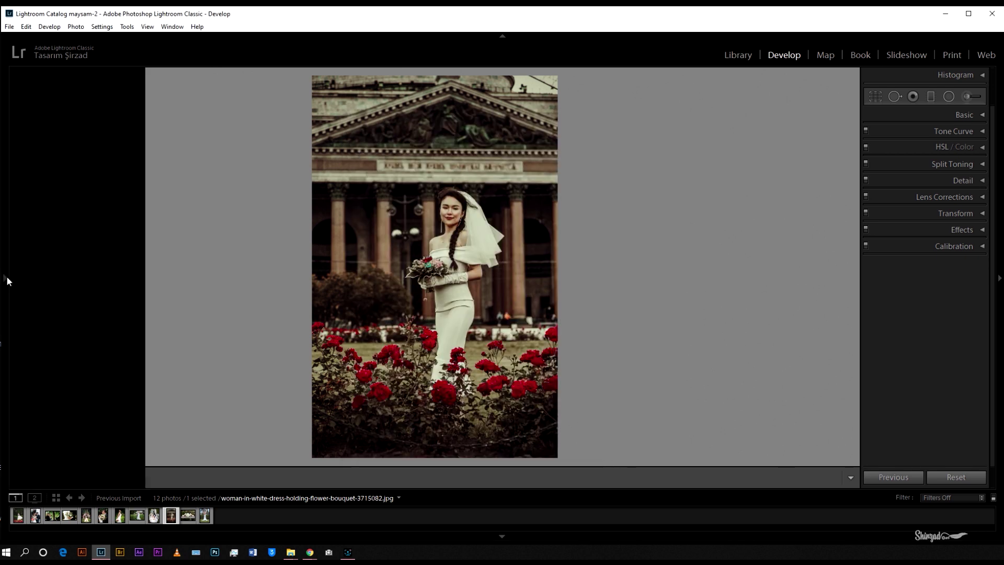
Expand the werdding preset group and apply the moody wedding preset to the hugging couple photo and the couple beside the window.
left_click(4, 278)
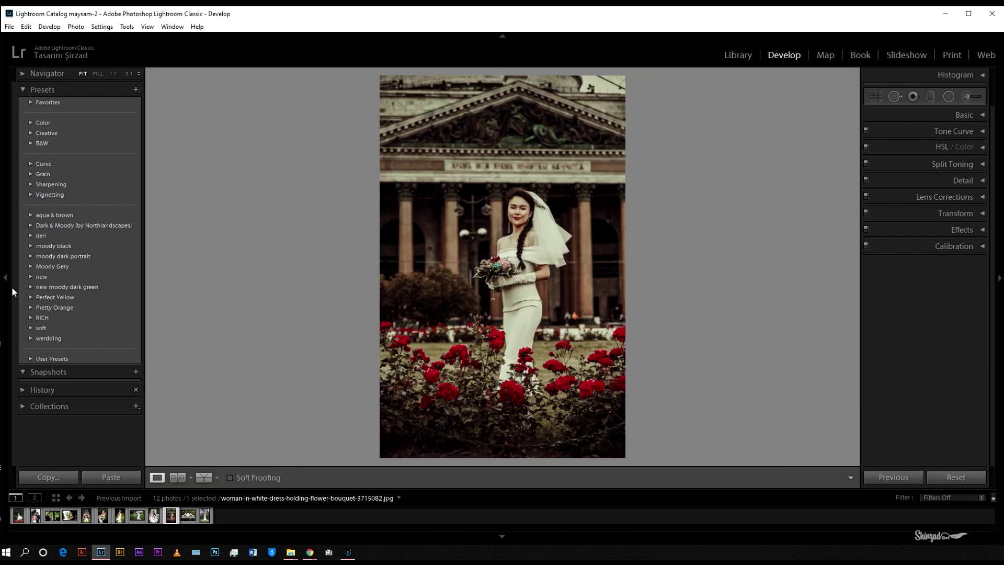
left_click(31, 338)
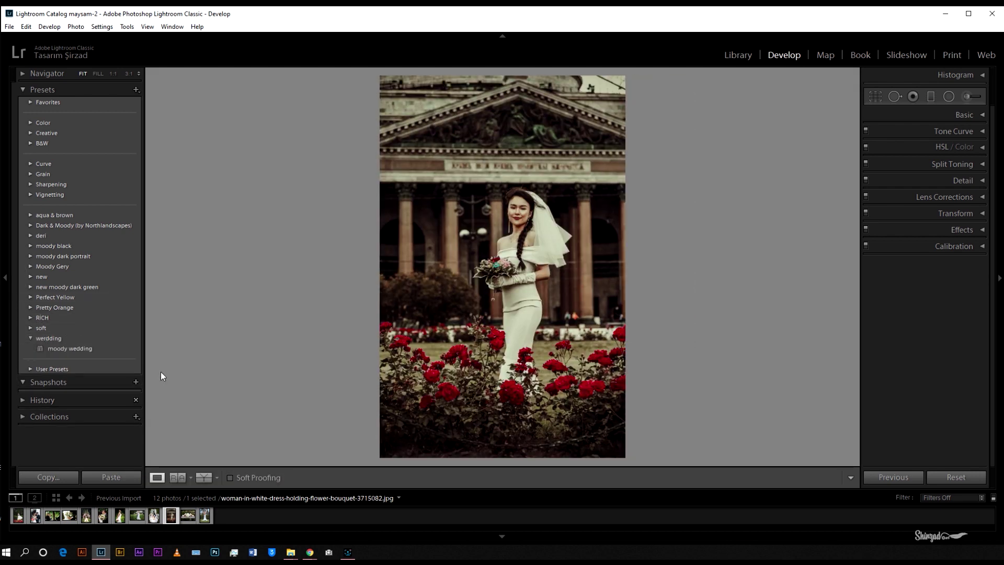
left_click(21, 518)
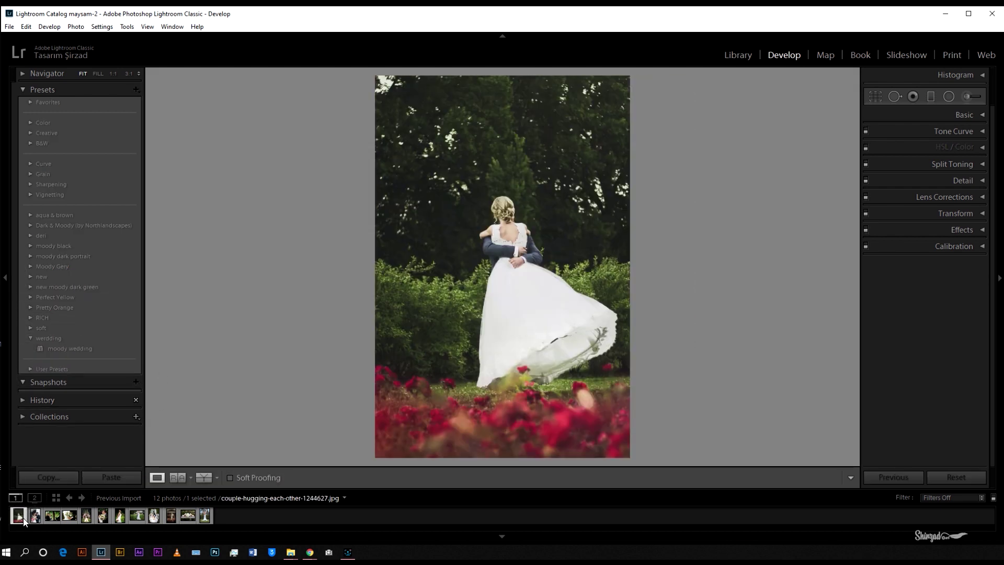
left_click(63, 348)
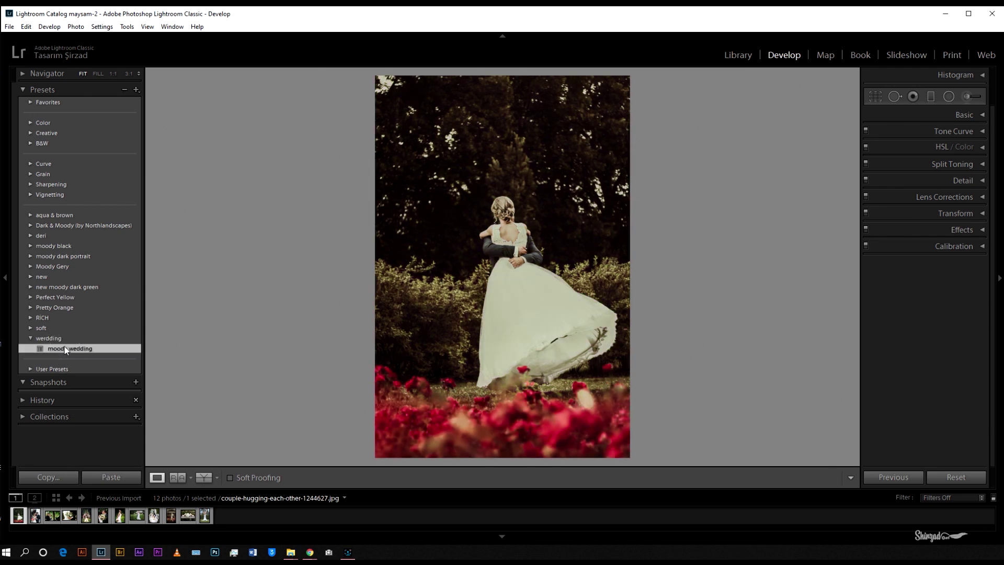
left_click(33, 516)
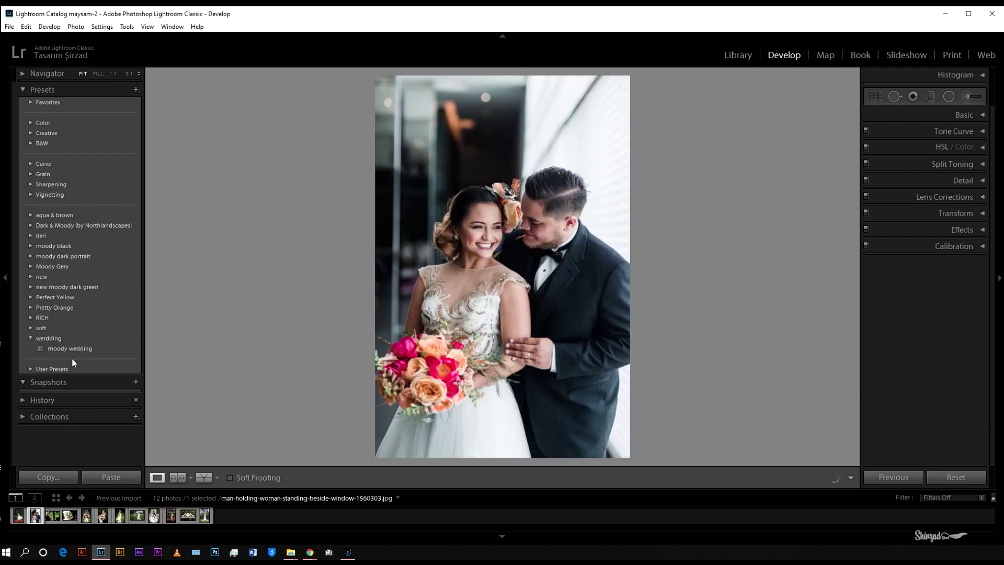
left_click(73, 349)
left_click(71, 348)
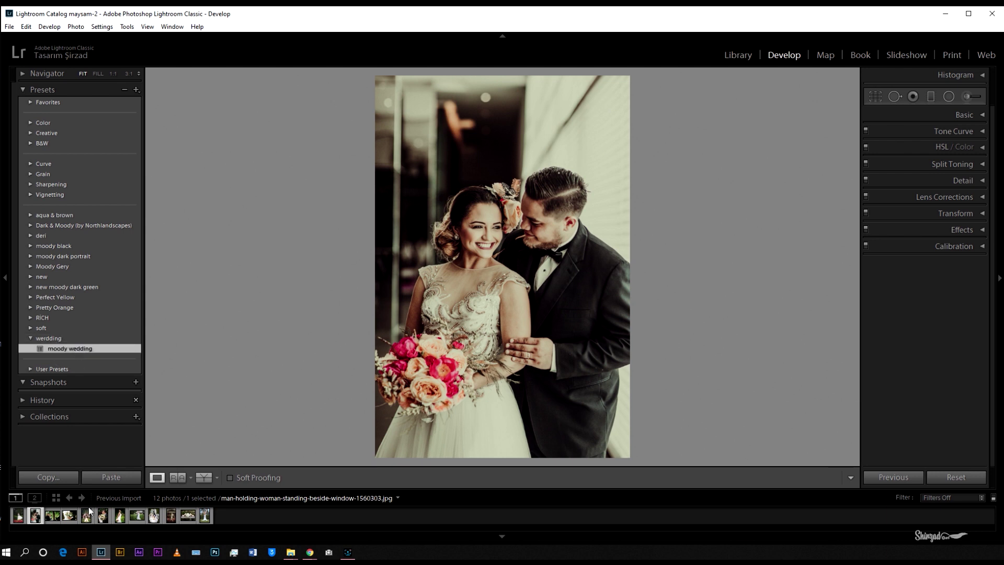
Apply the moody wedding preset to the photo of the couple under the tree and the bride and groom's bouquet close-up.
left_click(52, 517)
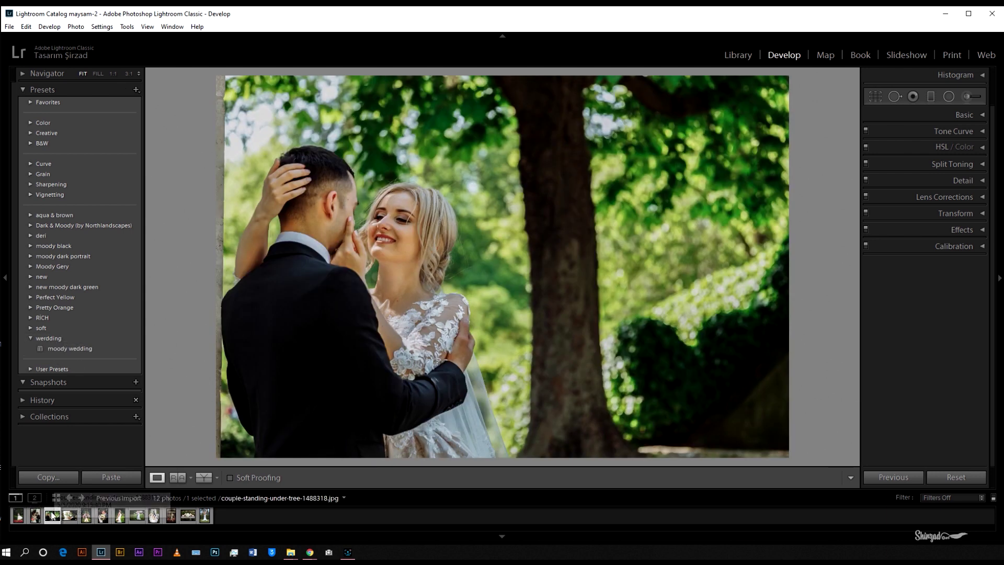
left_click(74, 351)
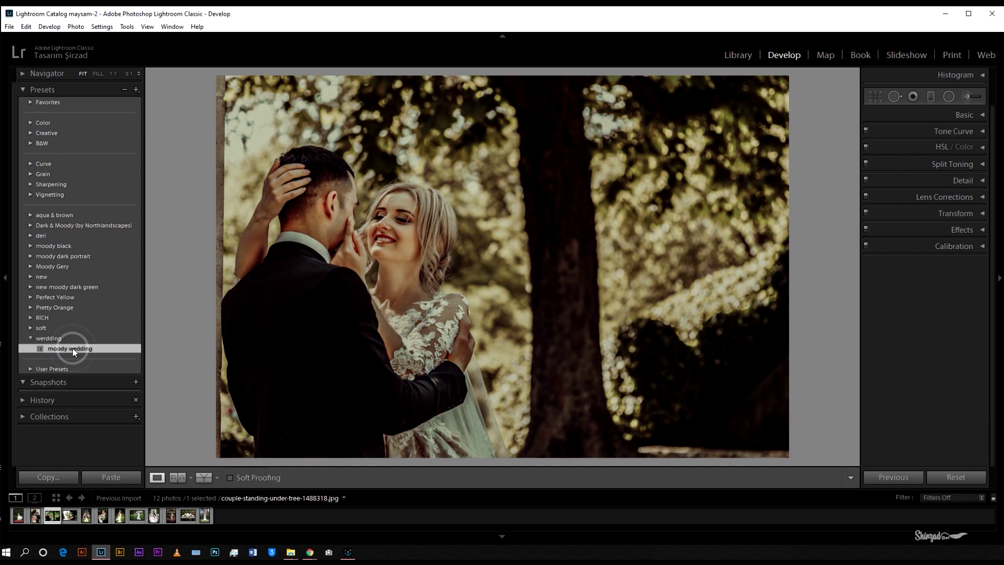
left_click(69, 516)
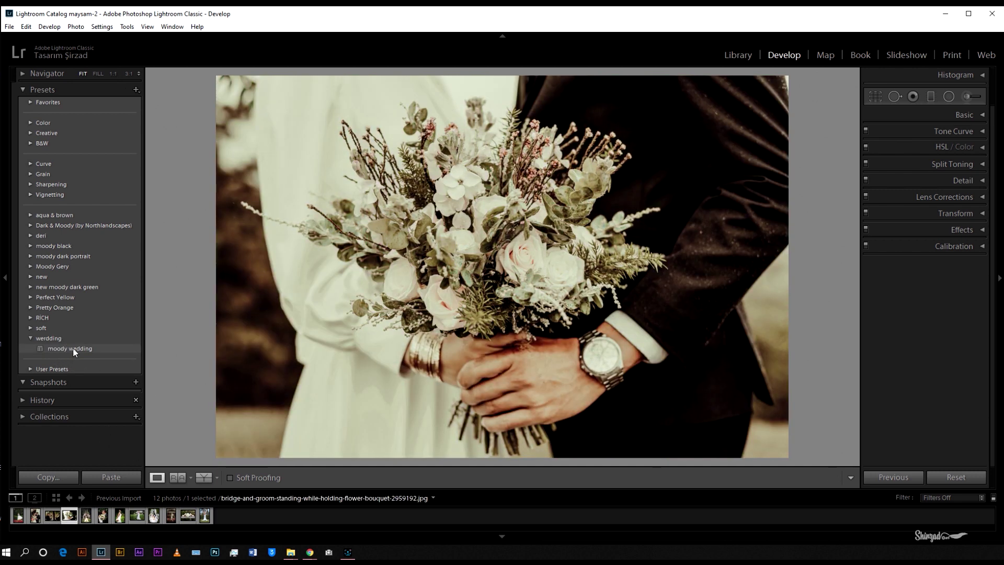
left_click(73, 348)
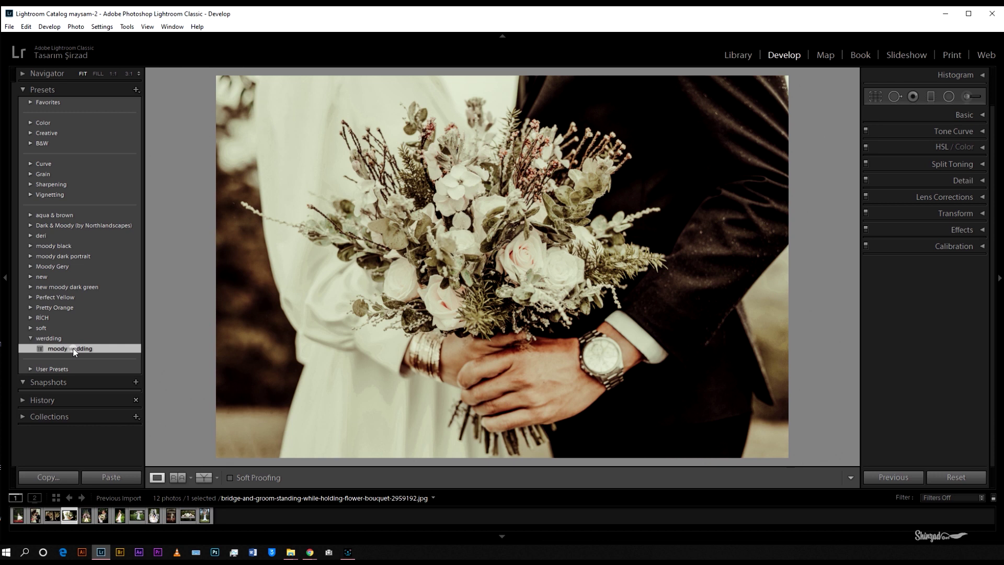
Apply the moody wedding preset to the photo of the woman on the flower swing and the kissing couple photo.
left_click(86, 517)
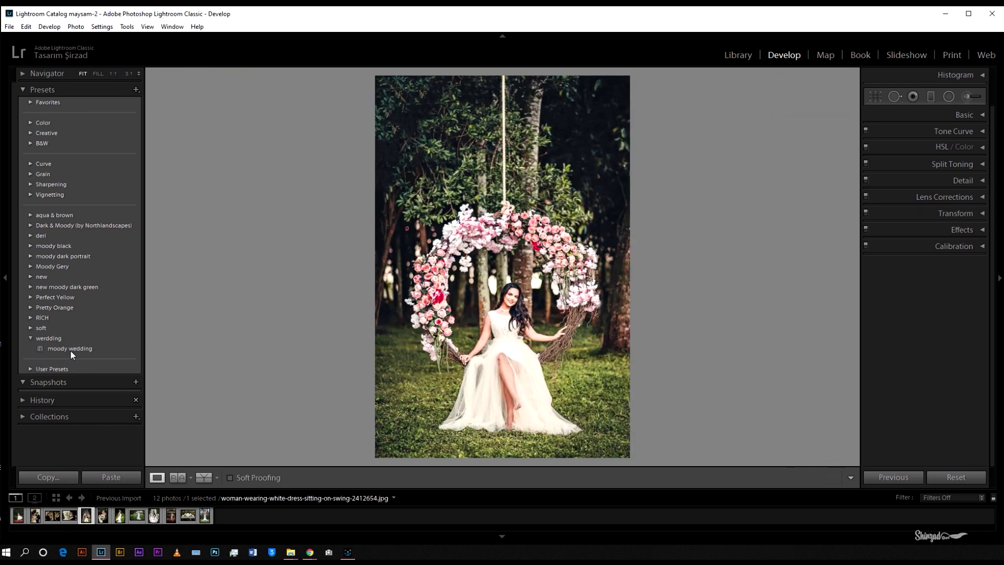
left_click(72, 350)
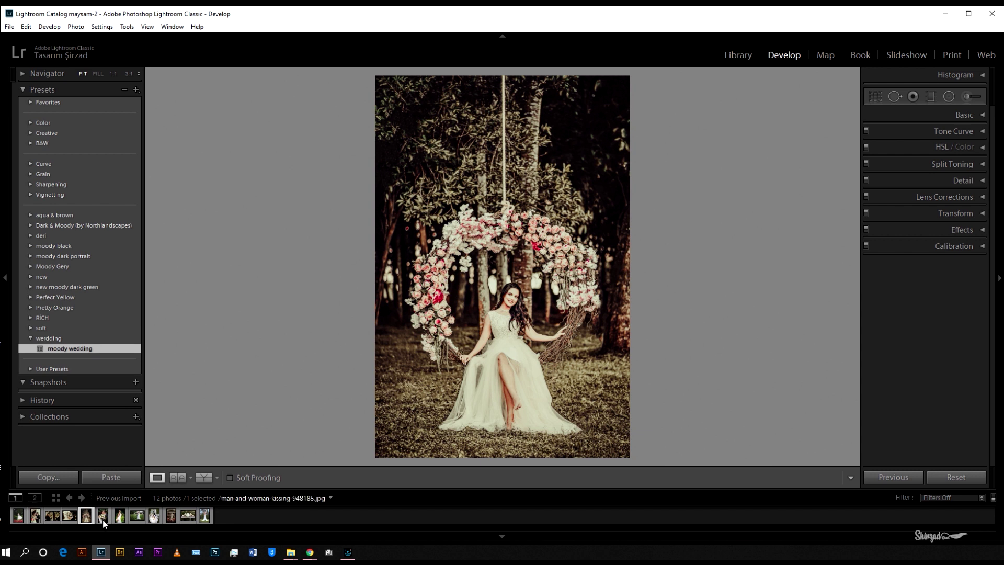
left_click(103, 518)
left_click(57, 348)
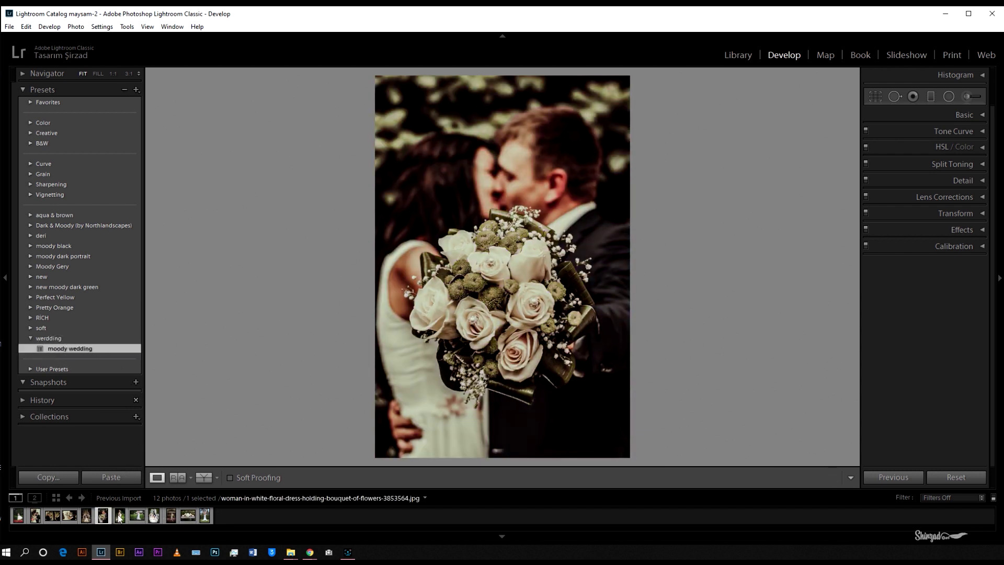
Apply the moody wedding preset to the bride in the floral dress and the woman standing on grass with a bouquet.
left_click(119, 517)
left_click(64, 348)
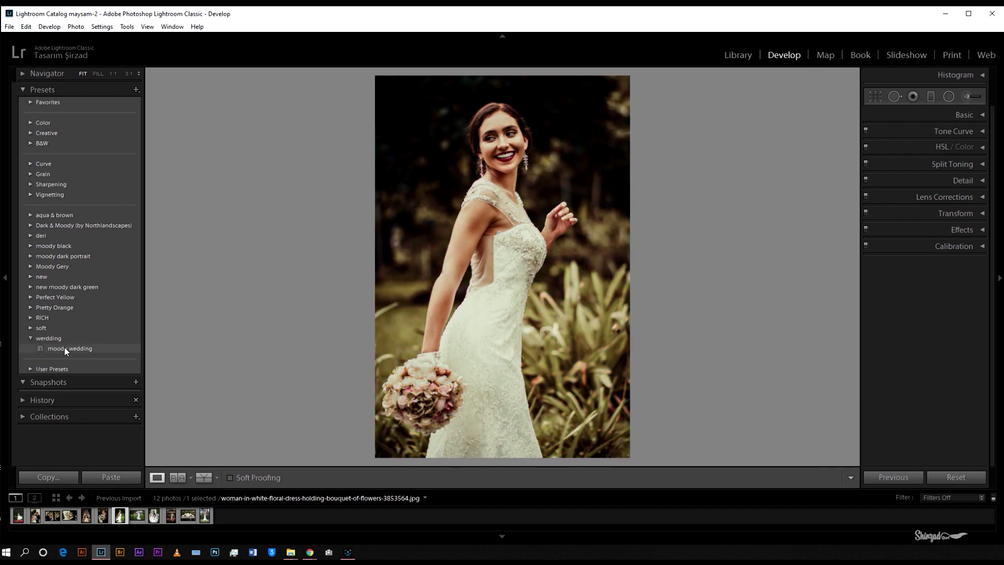
left_click(138, 517)
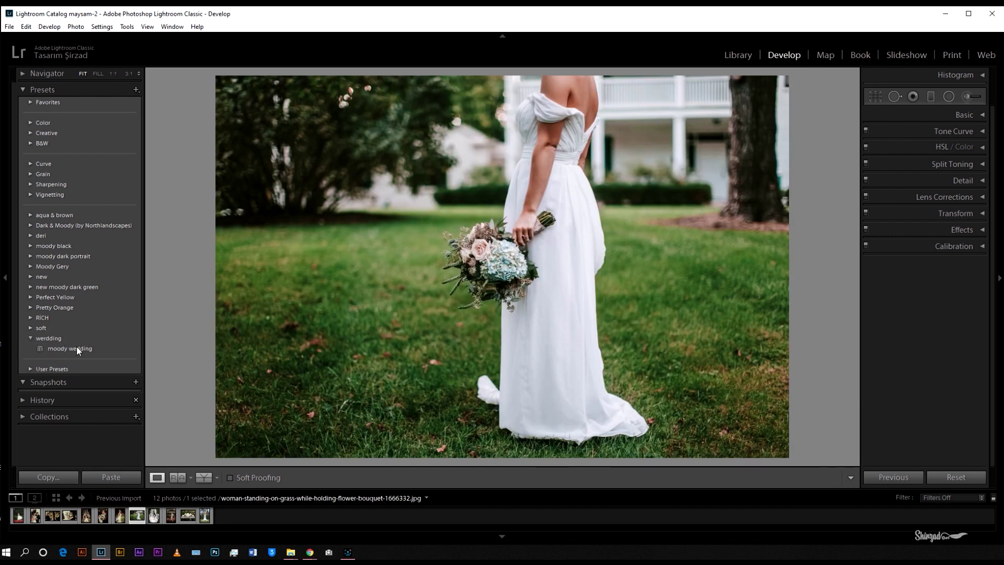
left_click(77, 348)
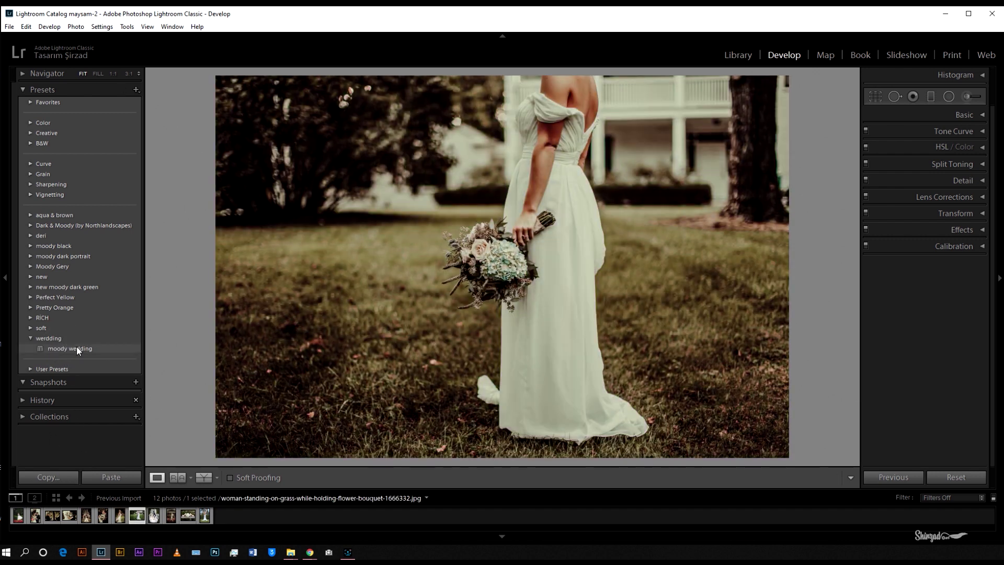
Apply the moody wedding preset to the overhead photo of the couple lying down and the bridal portrait among red roses.
left_click(153, 516)
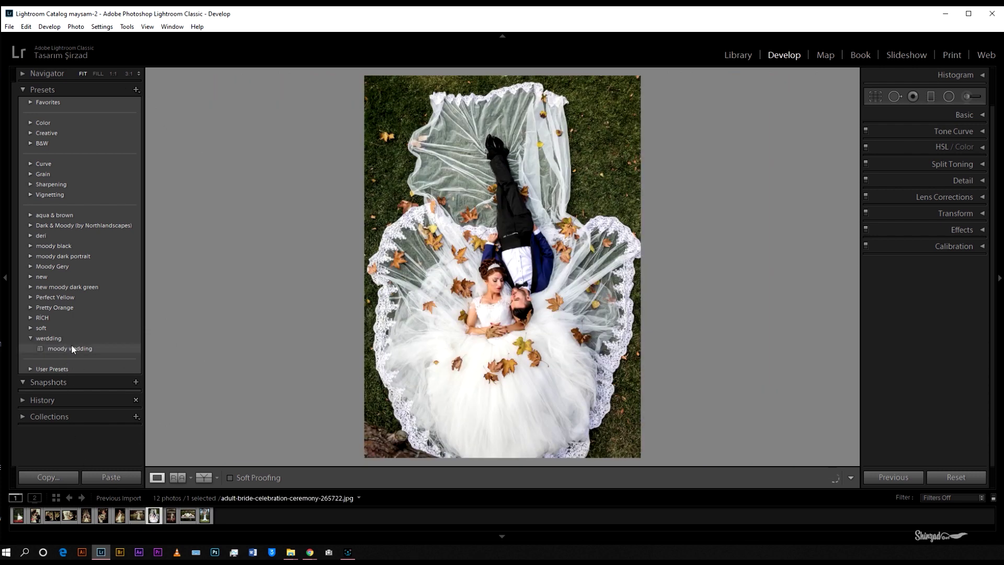
left_click(71, 349)
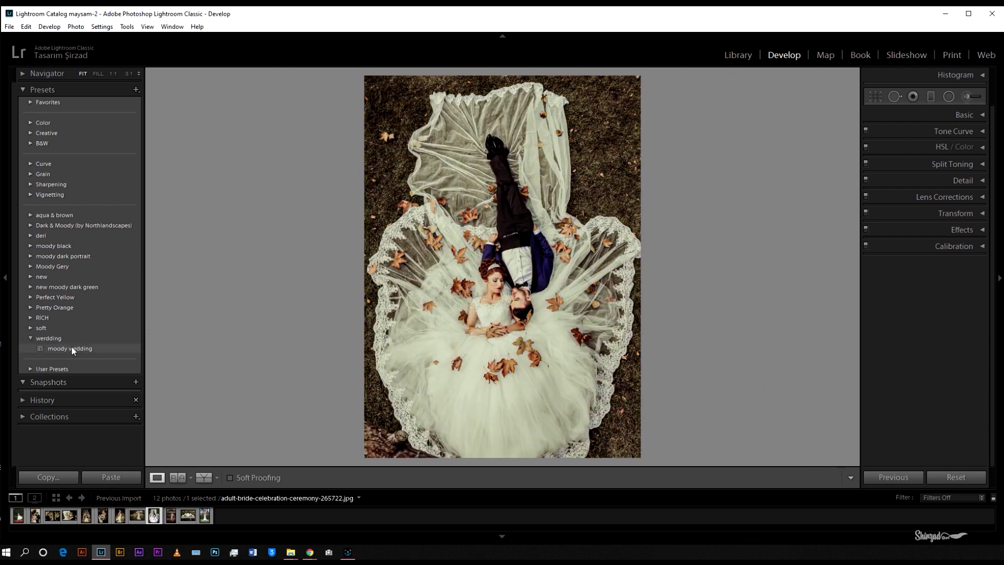
left_click(171, 516)
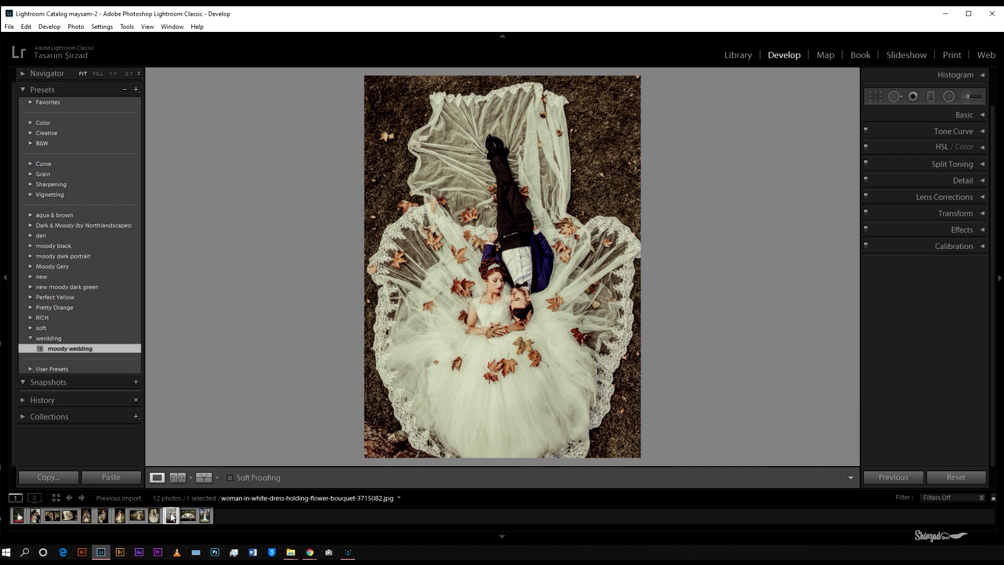
left_click(80, 348)
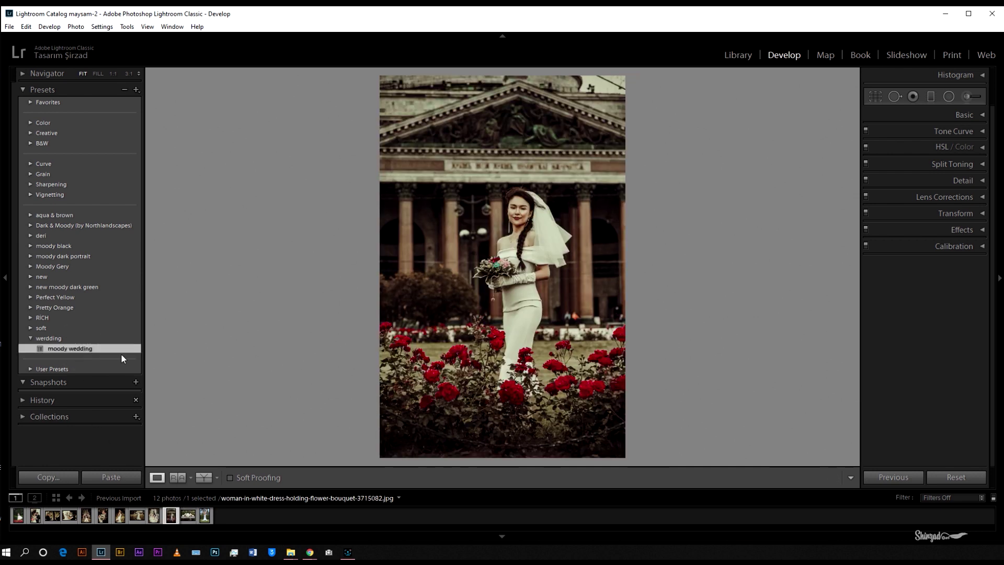
Apply the moody wedding preset to the white shoes and bouquet photo and the bride standing before the hedge and palms.
left_click(184, 515)
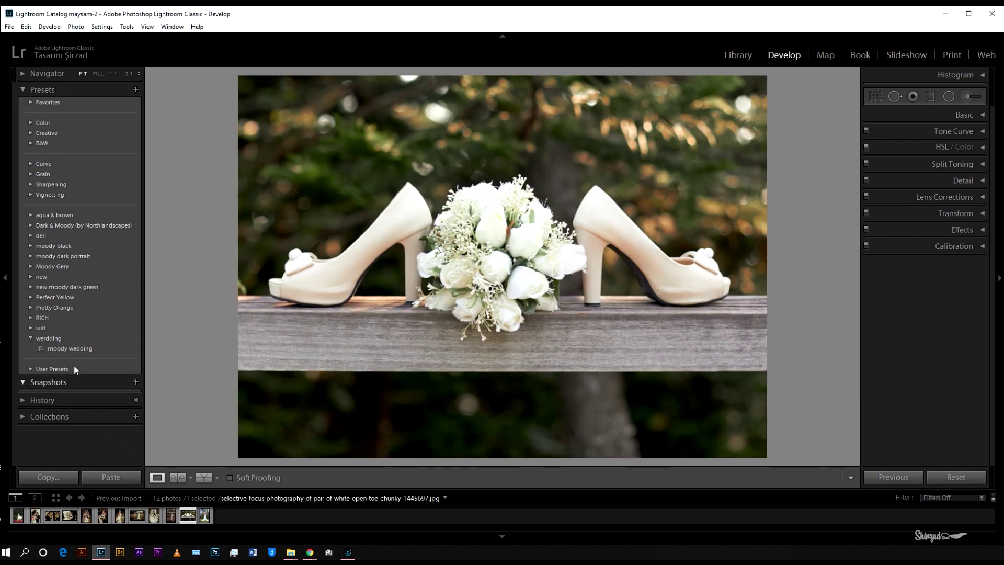
left_click(73, 350)
left_click(72, 349)
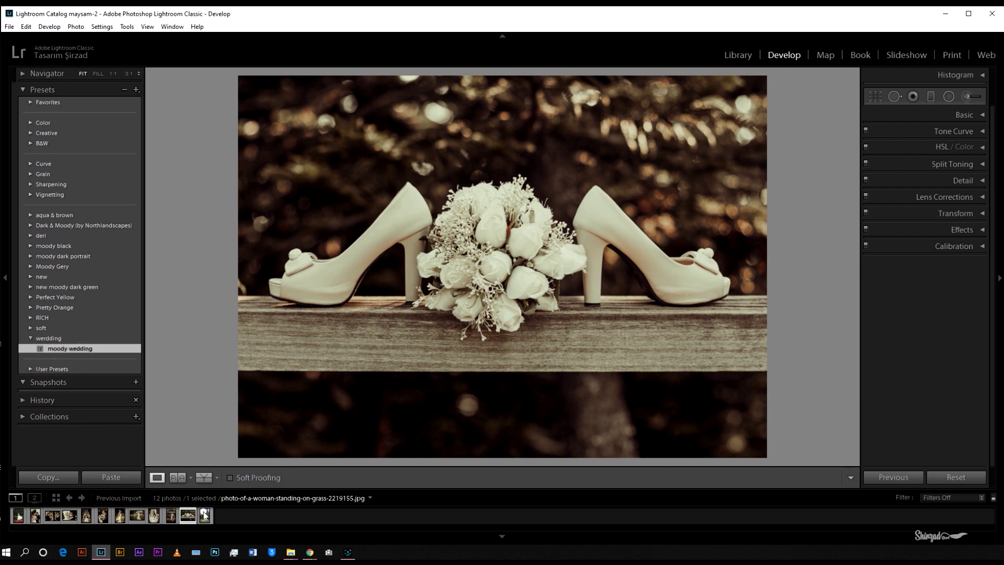
left_click(204, 514)
left_click(77, 348)
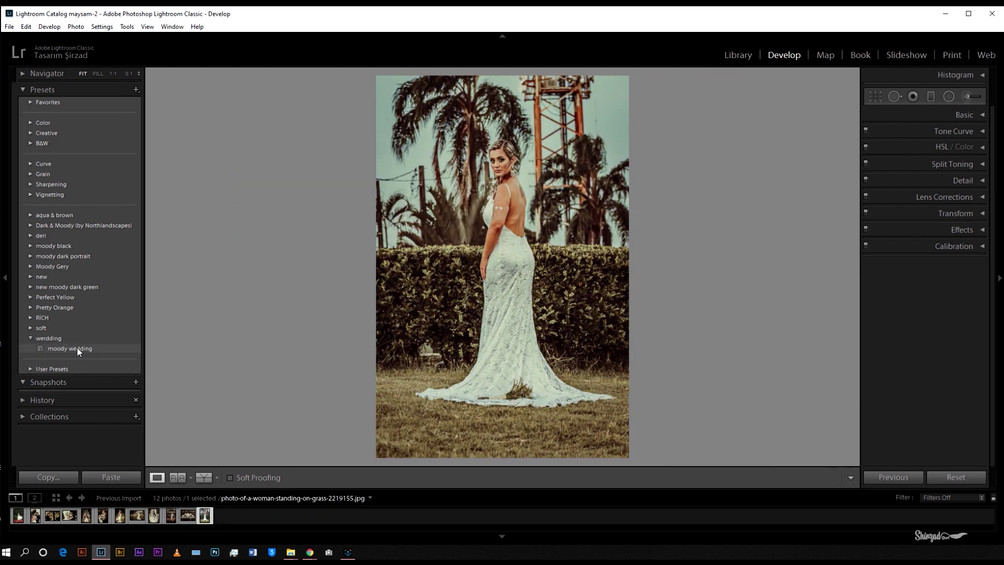